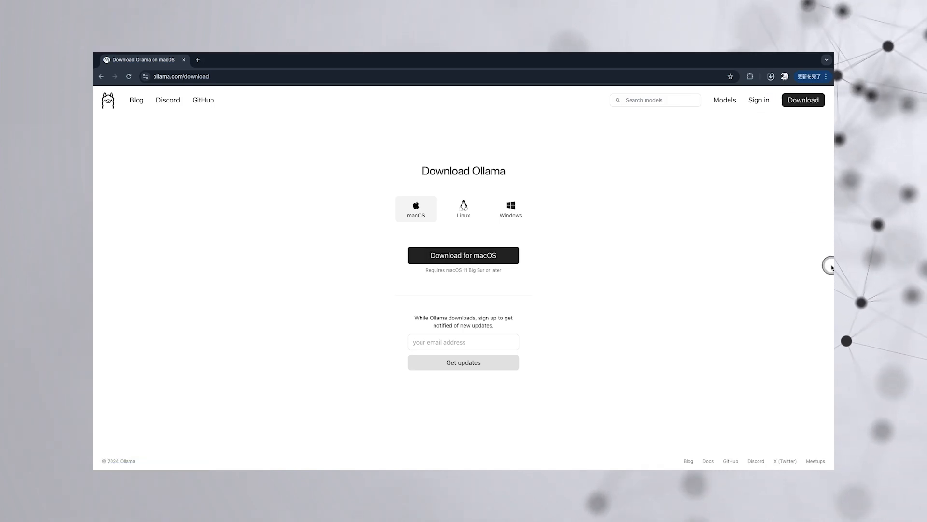
Extract the downloaded Ollama-darwin.zip and show the result in the Downloads folder in Finder.
left_click(118, 67)
left_click(720, 457)
left_click(710, 429)
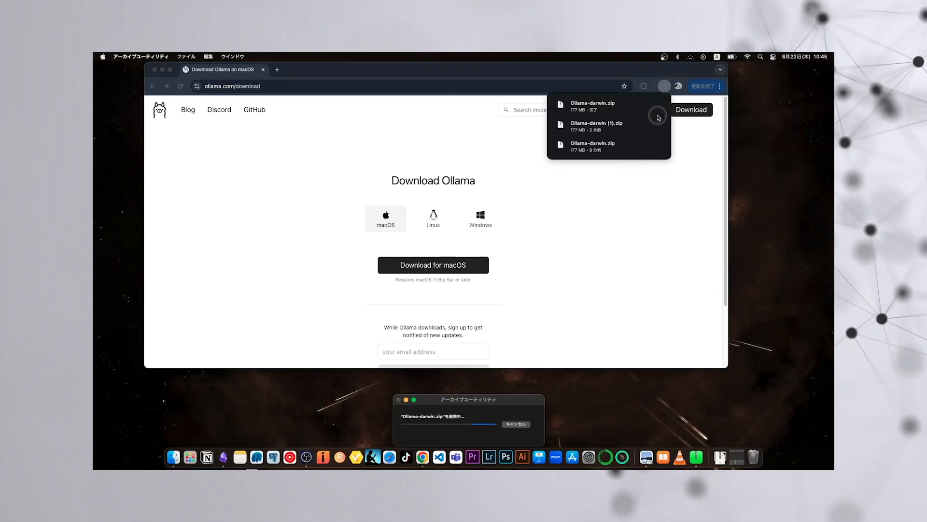
left_click(656, 112)
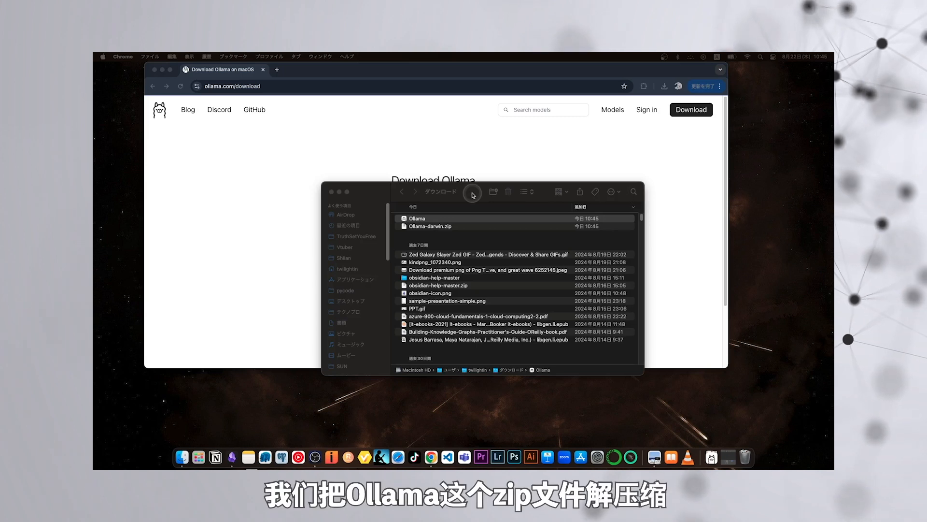
Launch the extracted Ollama app, allow it to open, and move it to the Applications directory.
left_click(424, 221)
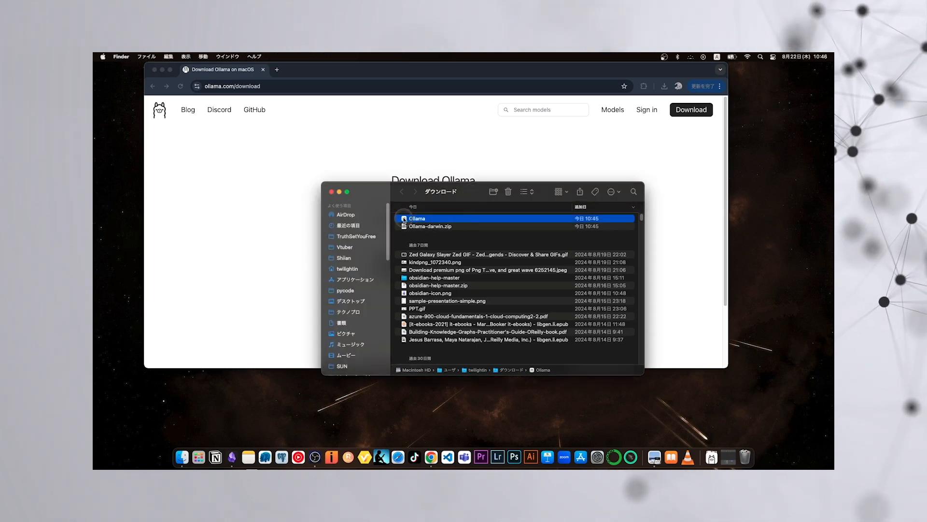
double_click(405, 221)
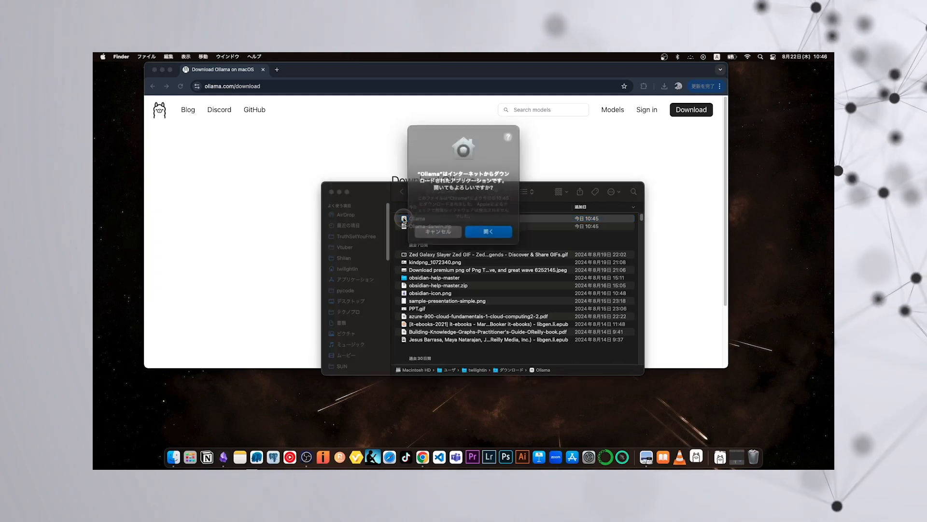
left_click(472, 227)
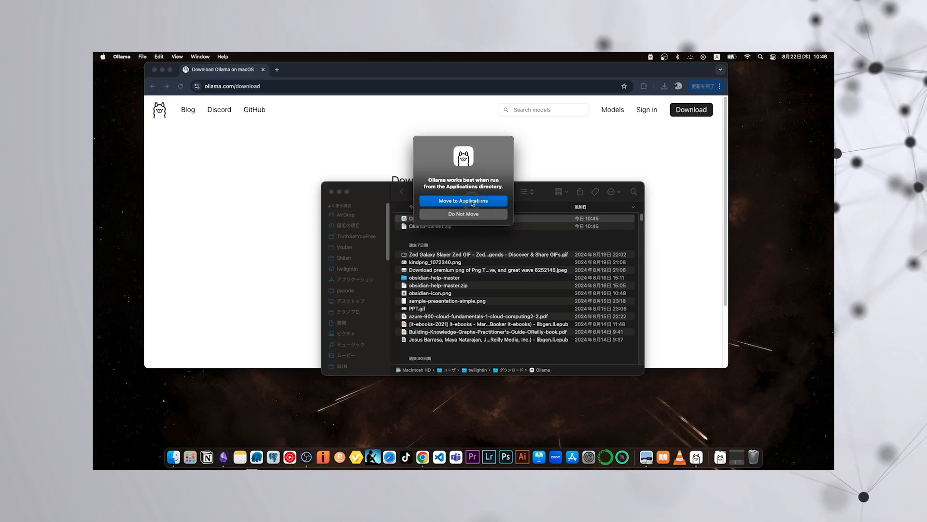
left_click(472, 202)
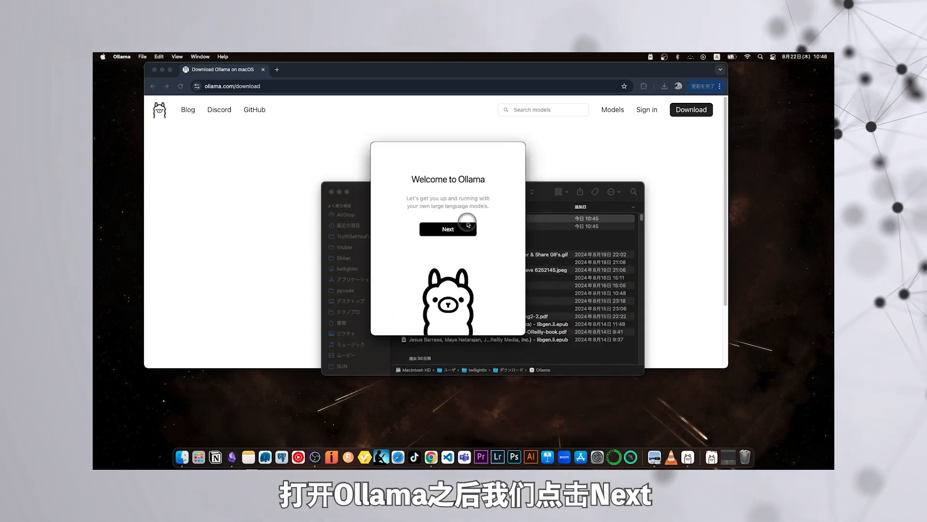
Install the ollama command line from the welcome wizard and run "ollama run llama3.1" in Terminal.
left_click(447, 234)
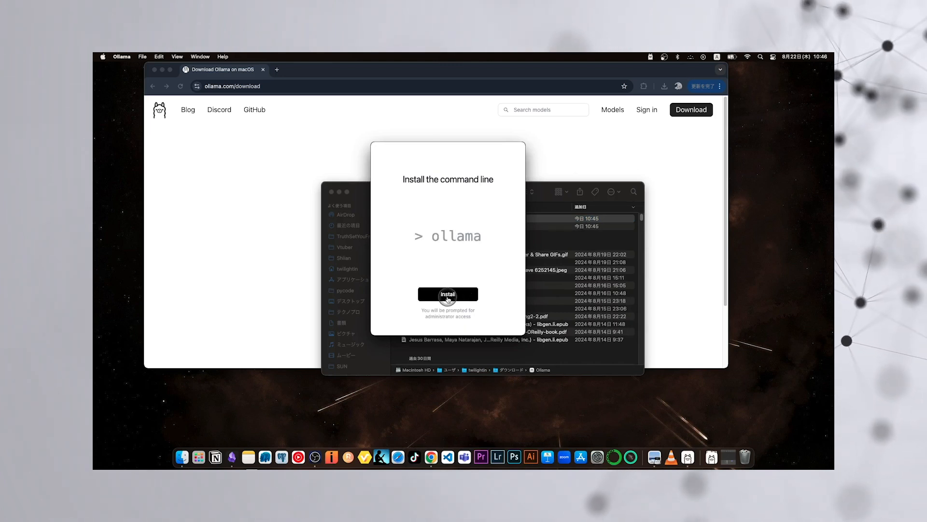
left_click(449, 295)
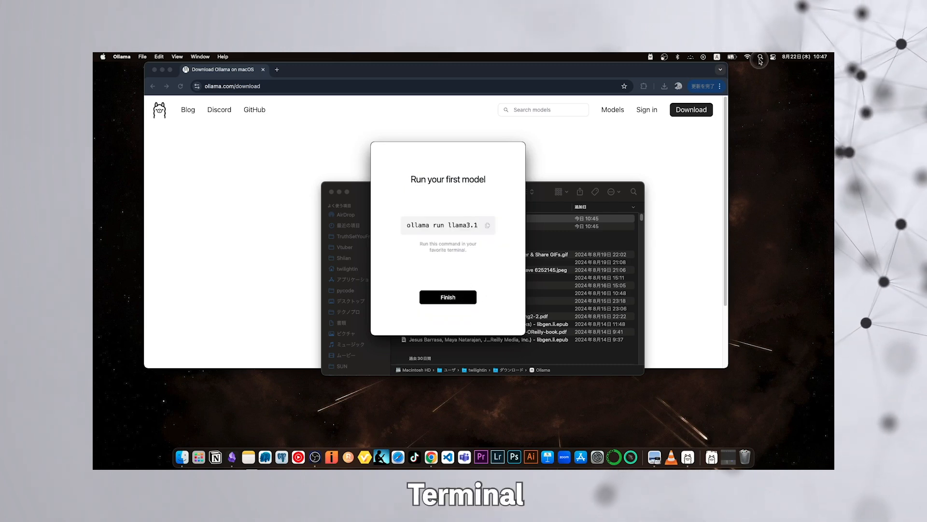
left_click(761, 58)
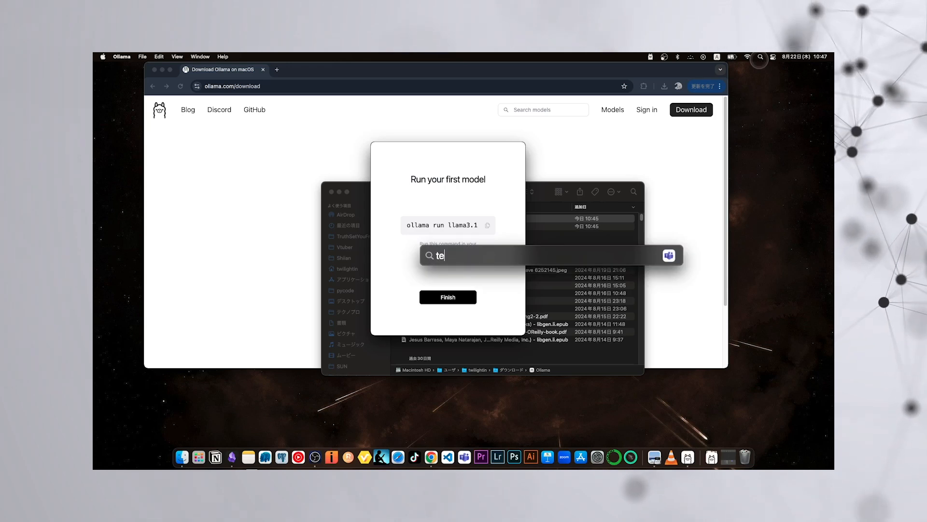
key("Return")
key("super+v")
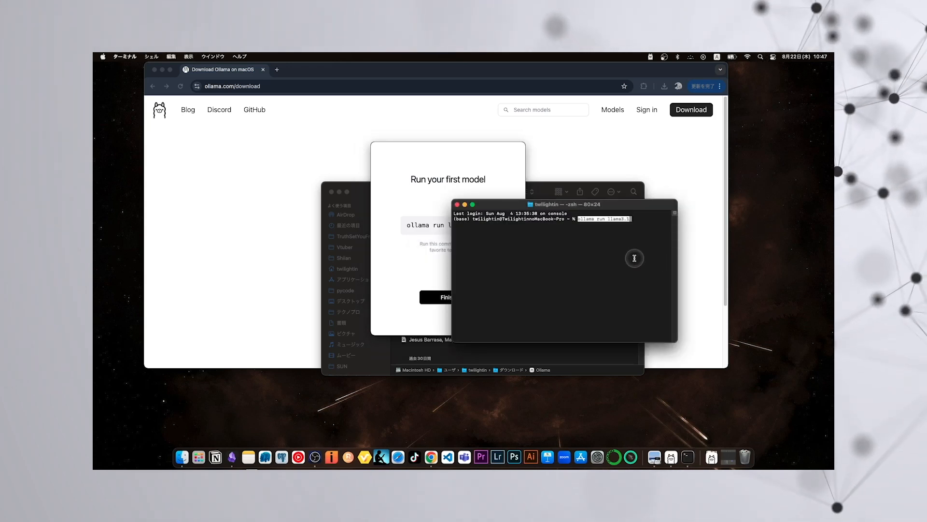
key("Return")
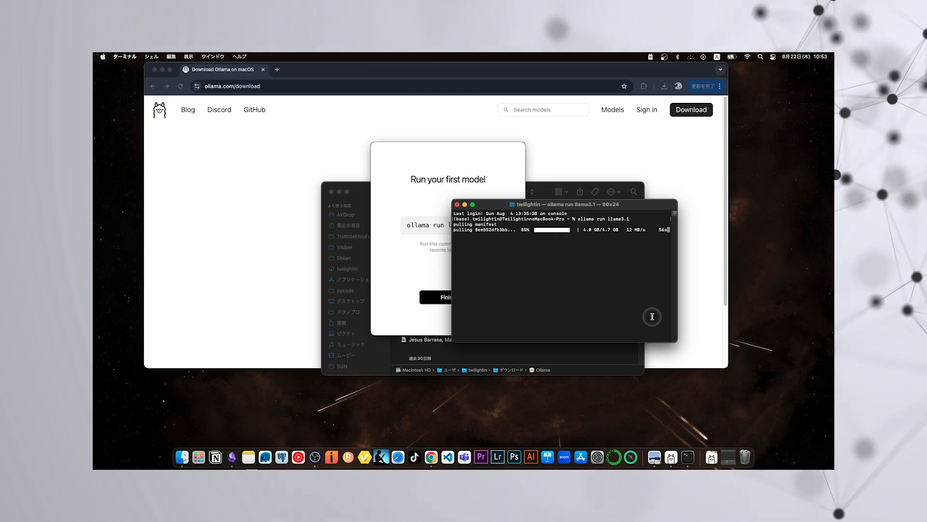
Quit Terminal to end the llama3.1 session and finish the Ollama setup wizard.
type("exit")
key("Return")
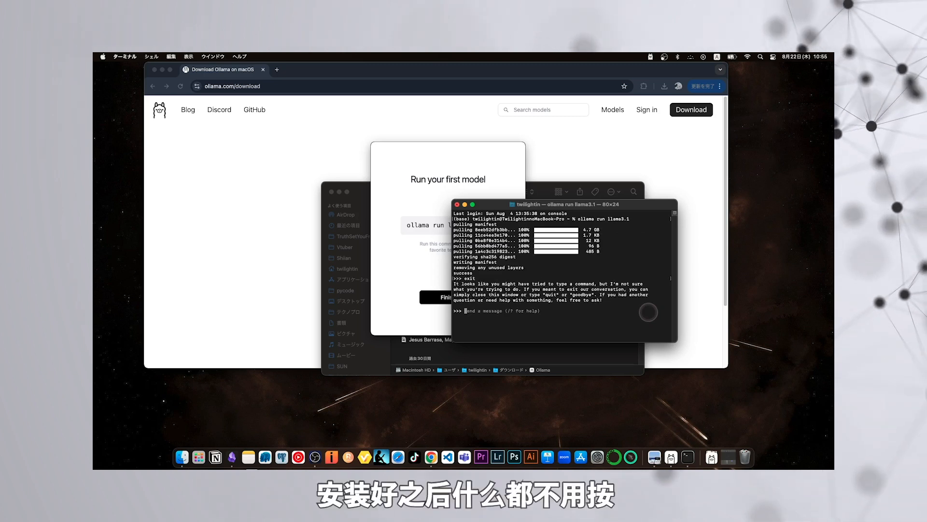
type("end")
key("Return")
key("super+q")
left_click(592, 303)
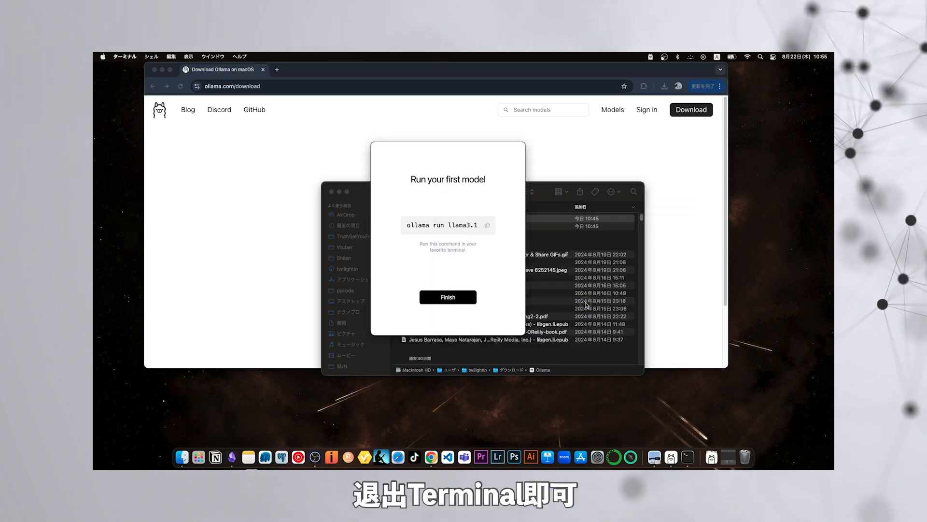
left_click(435, 147)
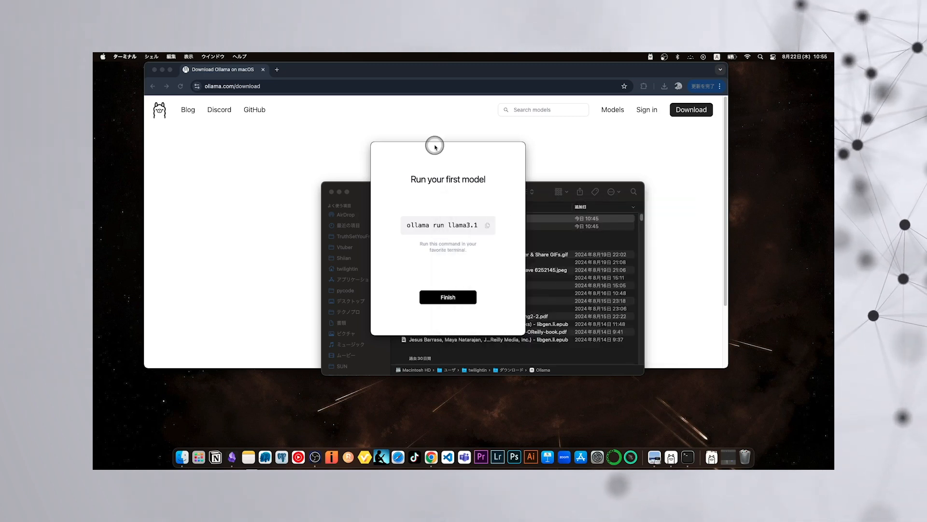
left_click(454, 300)
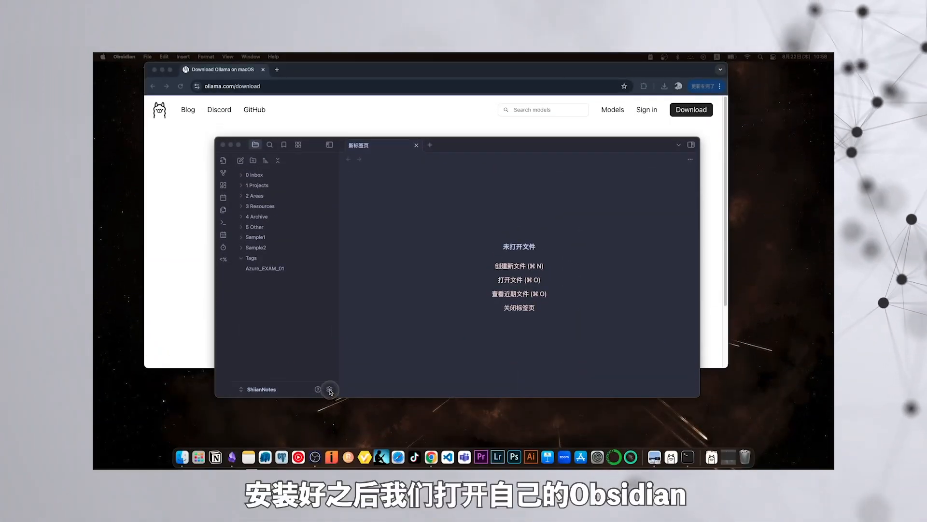
Switch to Obsidian, make it full screen, and open the community plugin marketplace (社区插件市场) from its settings.
left_click(239, 145)
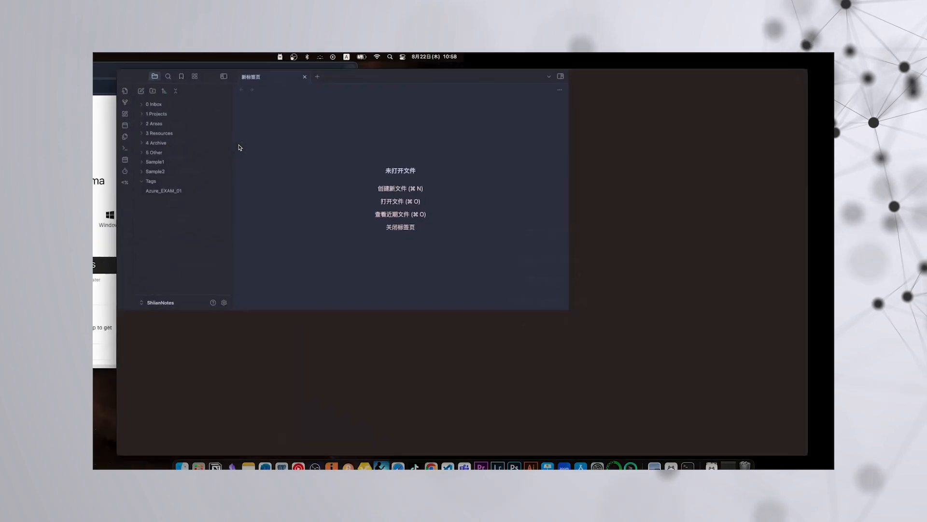
left_click(208, 462)
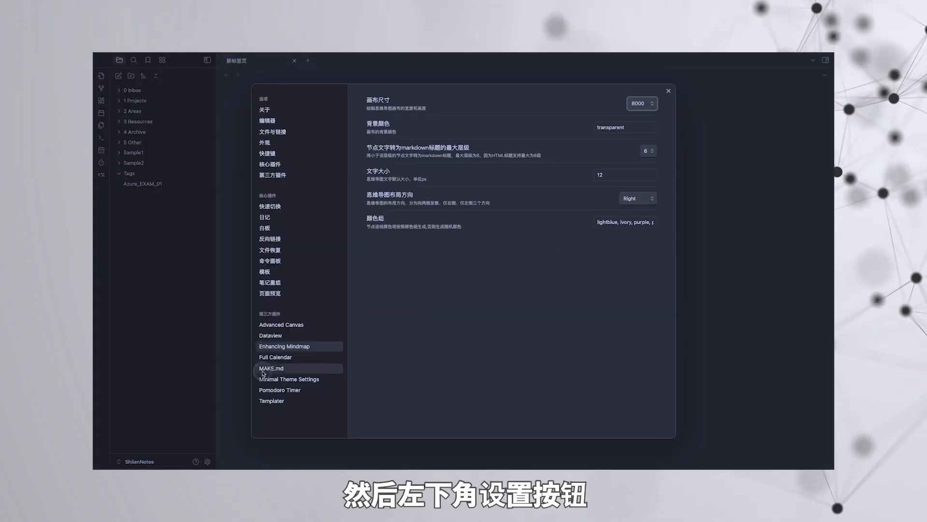
left_click(297, 164)
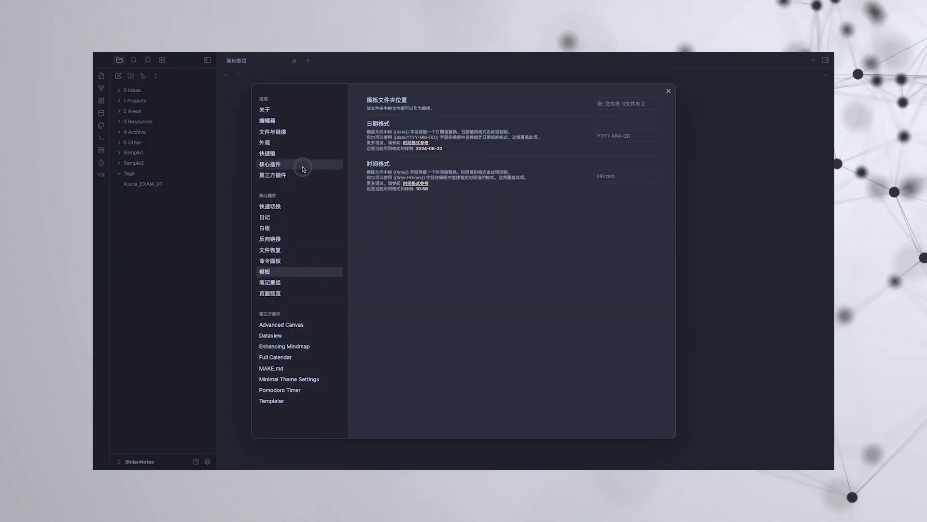
left_click(302, 179)
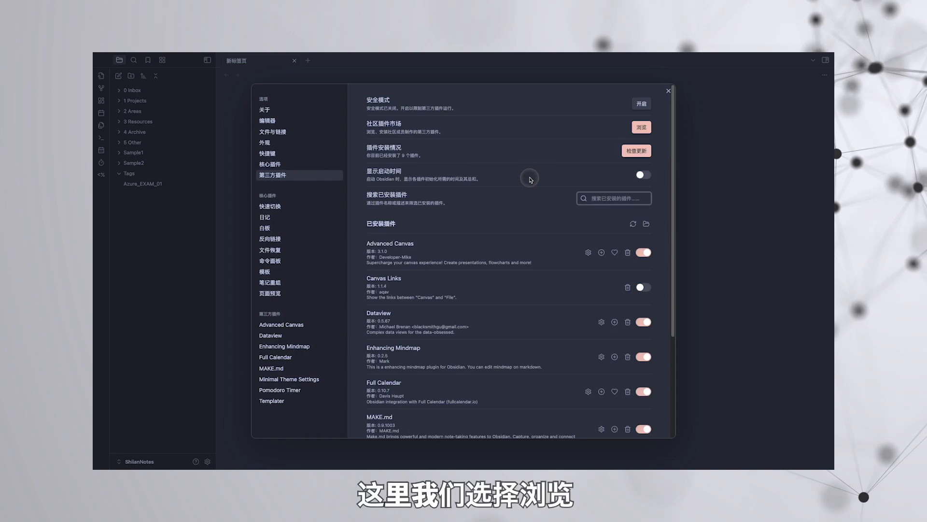
left_click(643, 128)
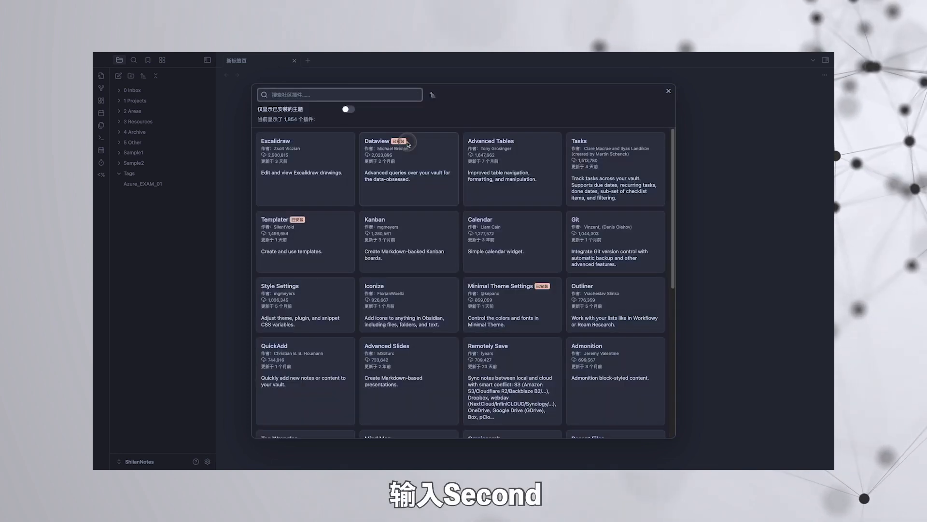
Search the community plugins for "second", install Smart Second Brain, and enable it among the installed plugins.
type("second")
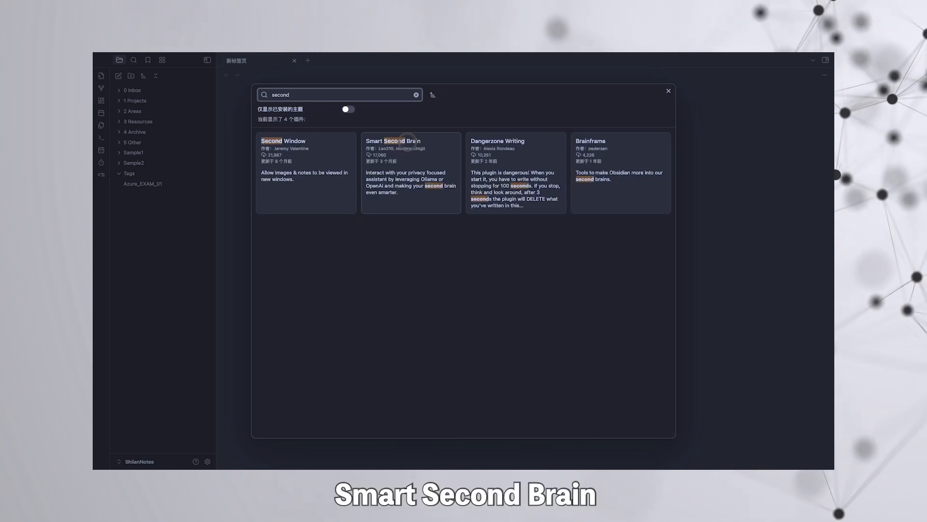
left_click(417, 164)
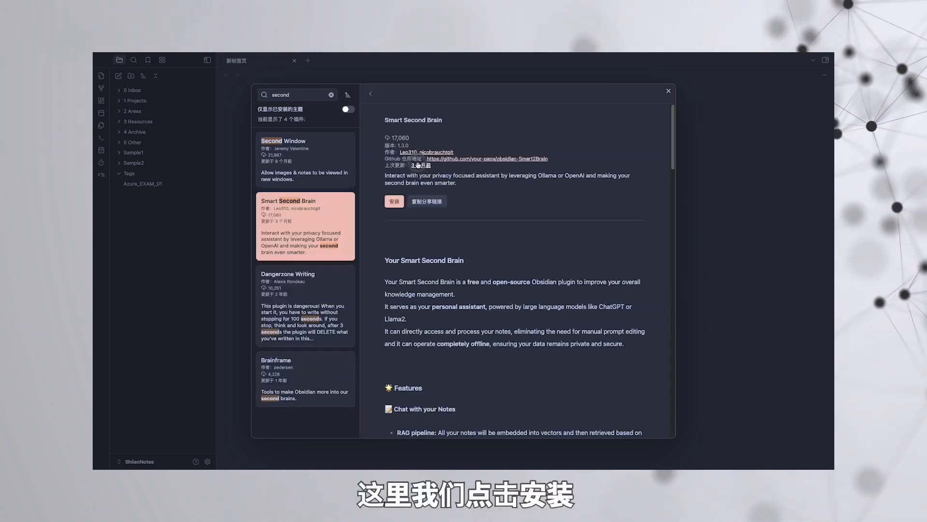
left_click(395, 204)
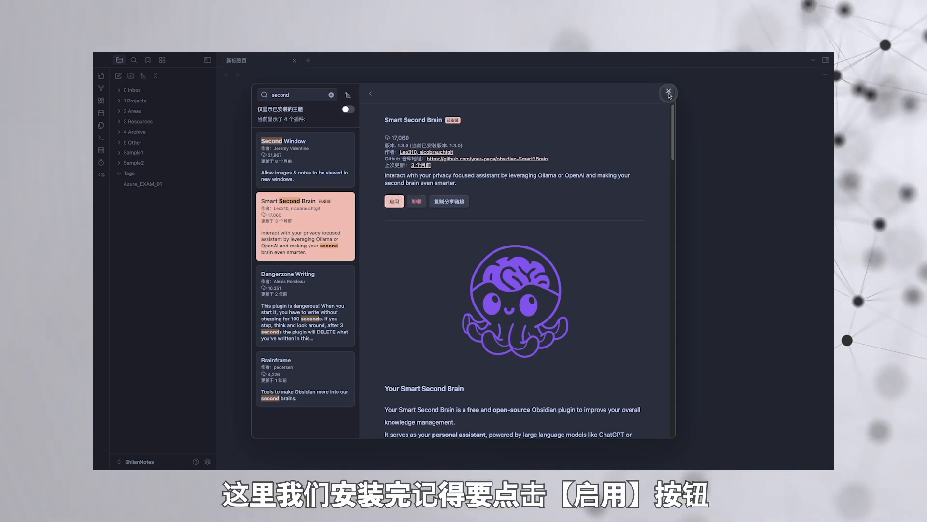
left_click(332, 96)
left_click(669, 91)
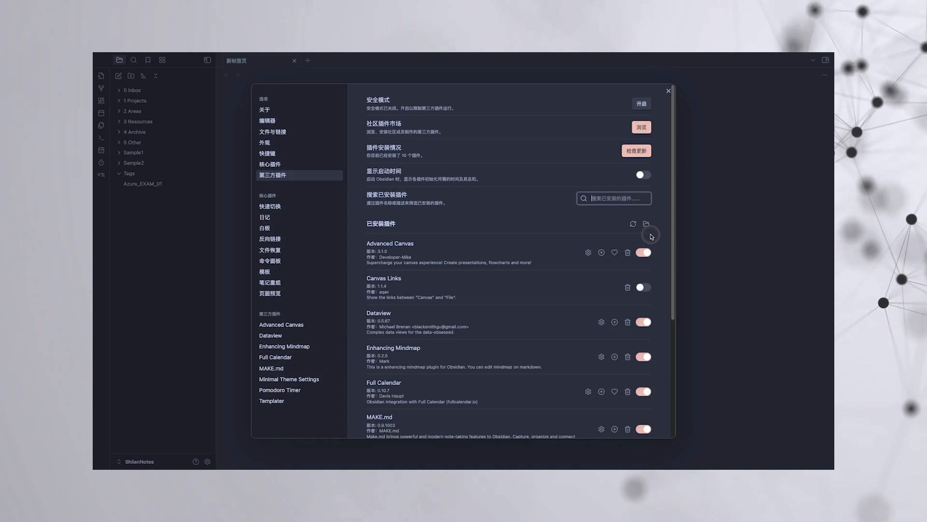
scroll(652, 236, "down", 4)
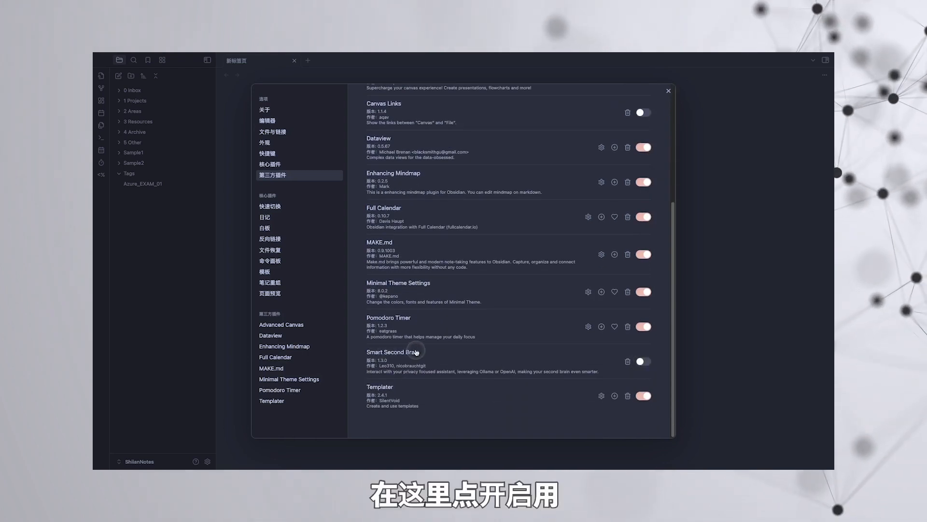
left_click(646, 361)
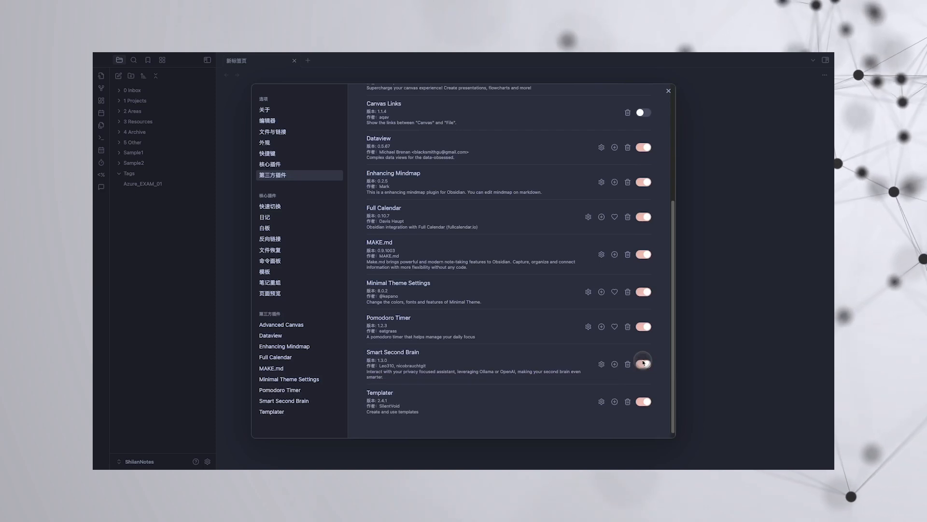
Open the Smart Second Brain settings, view the third-party service options (通过第三方服务运行), and return to local running (本地运行).
left_click(300, 400)
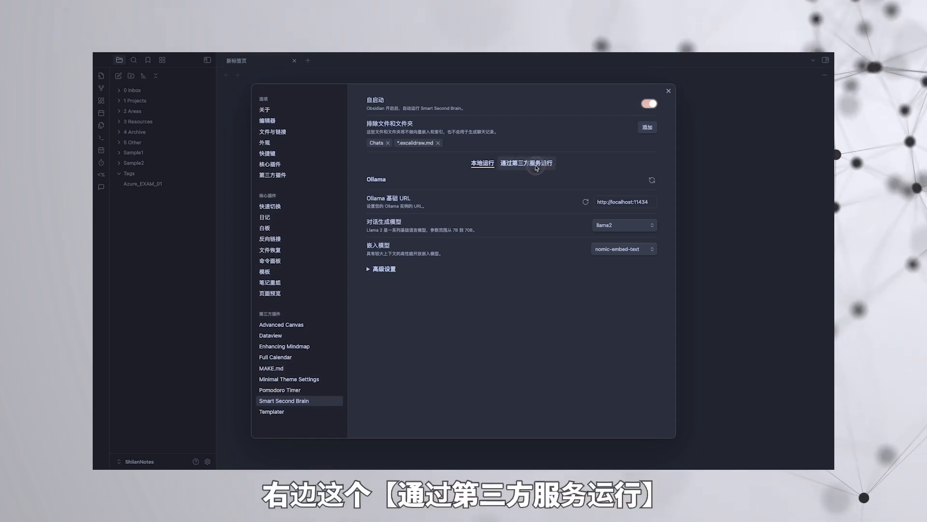
left_click(532, 163)
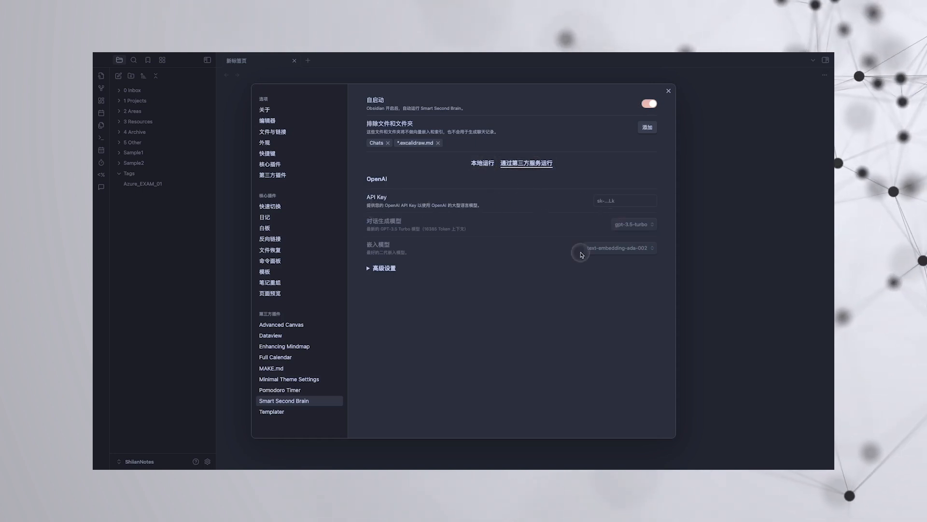
left_click(482, 163)
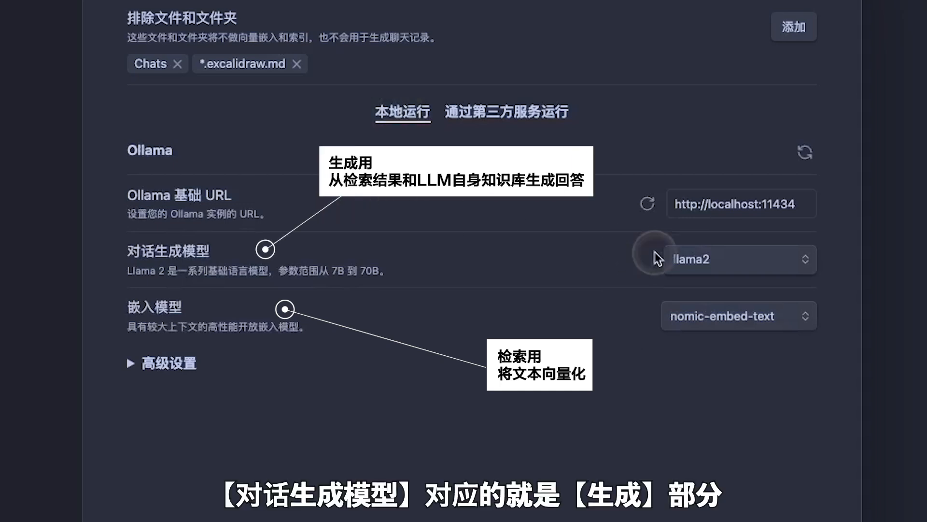
Choose llama2 as the chat generation model (对话生成模型) and mxbai-embed-large as the embedding model (嵌入模型).
left_click(695, 264)
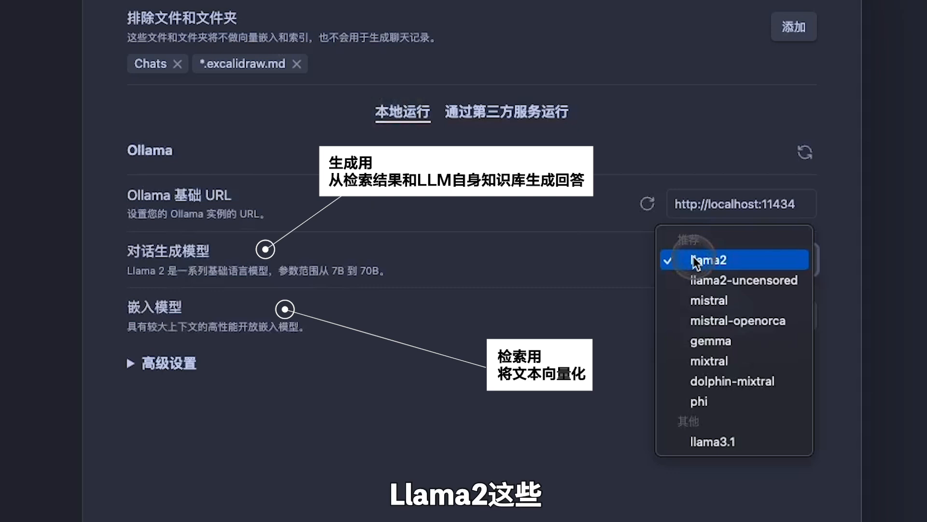
left_click(695, 261)
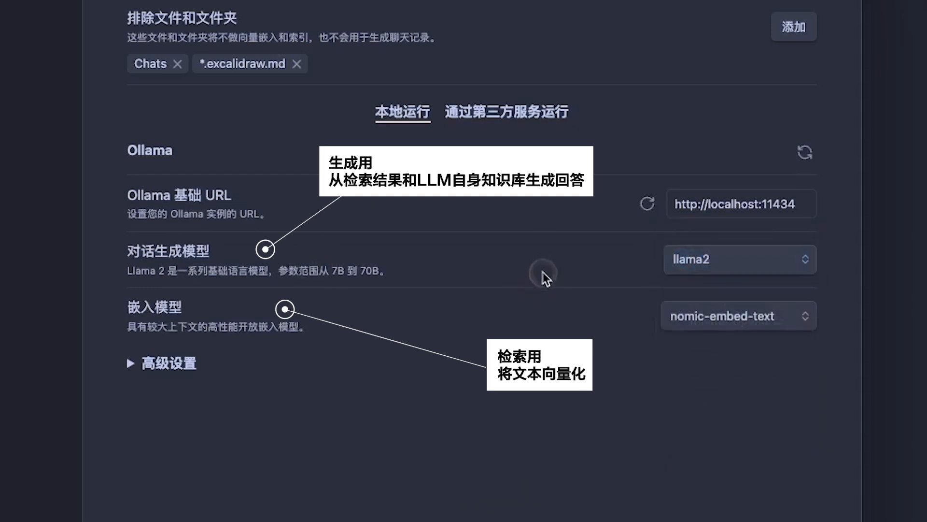
left_click(706, 316)
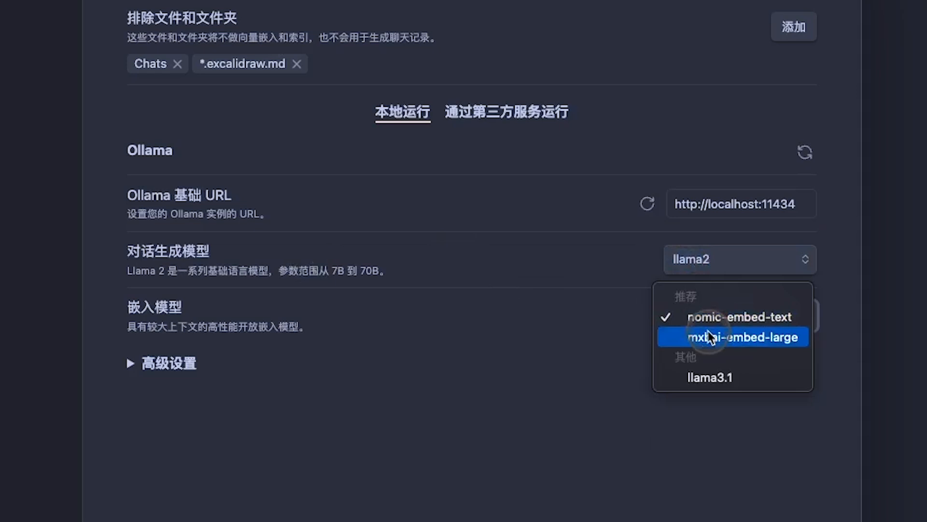
left_click(710, 337)
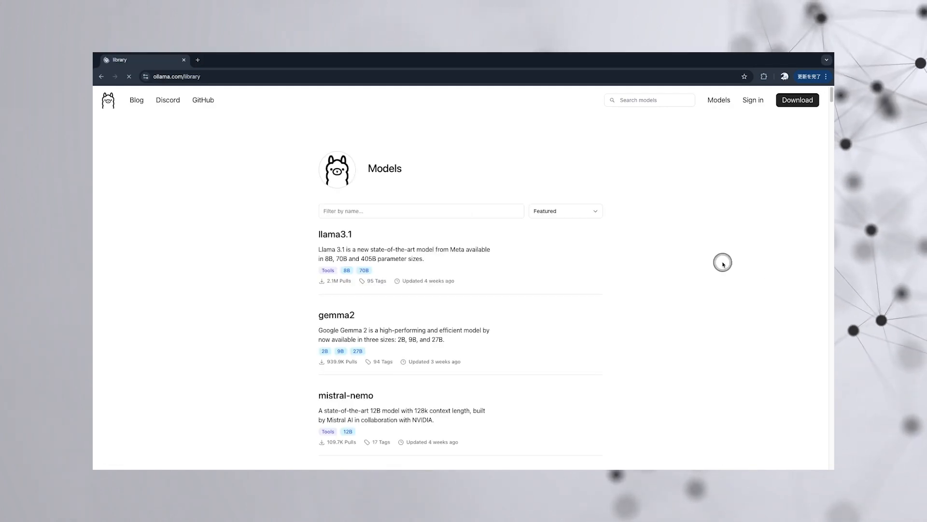
Browse the Ollama model library from llama3.1 to nomic-embed-text, reading which open-source chat and embedding models are offered.
scroll(723, 263, "down", 1)
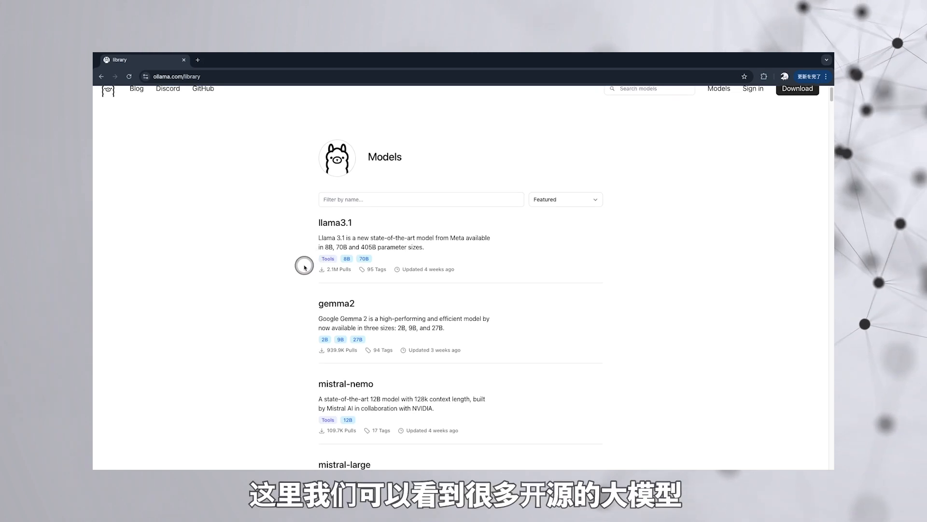
scroll(280, 265, "down", 1)
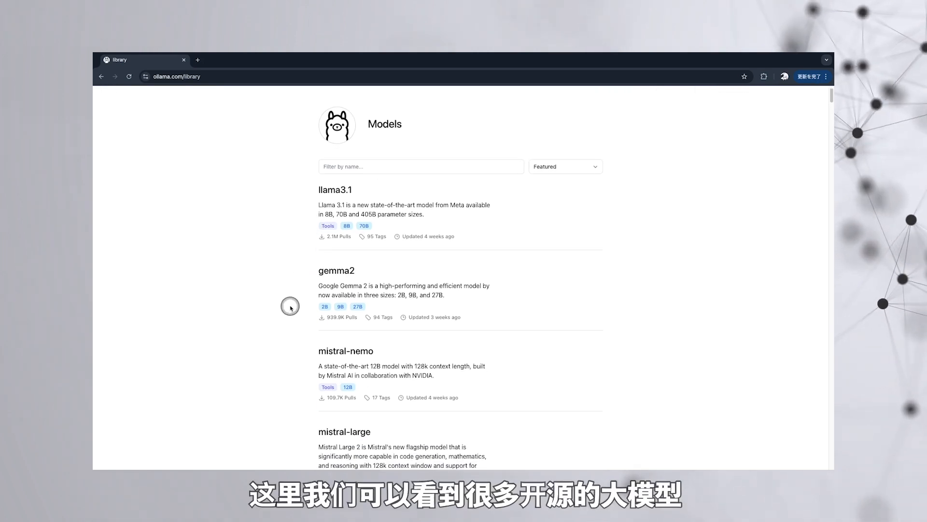
scroll(290, 294, "down", 2)
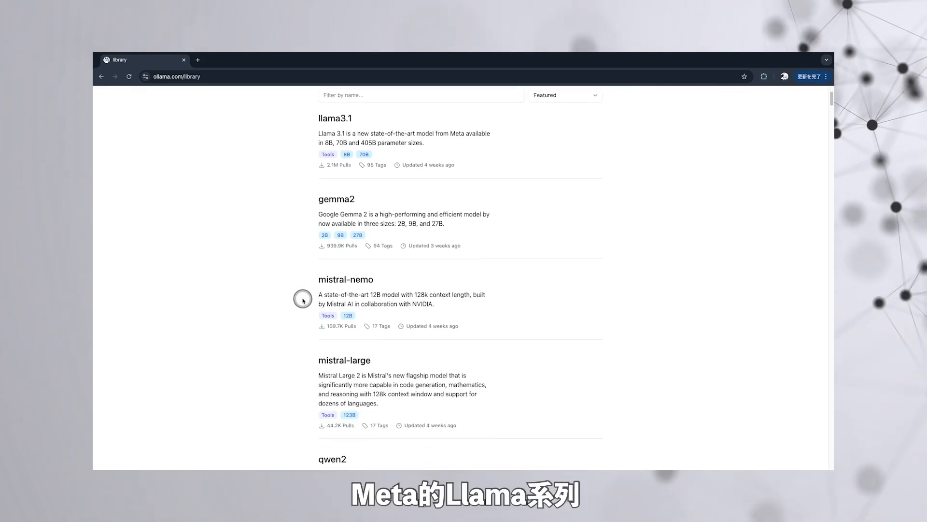
scroll(309, 297, "down", 5)
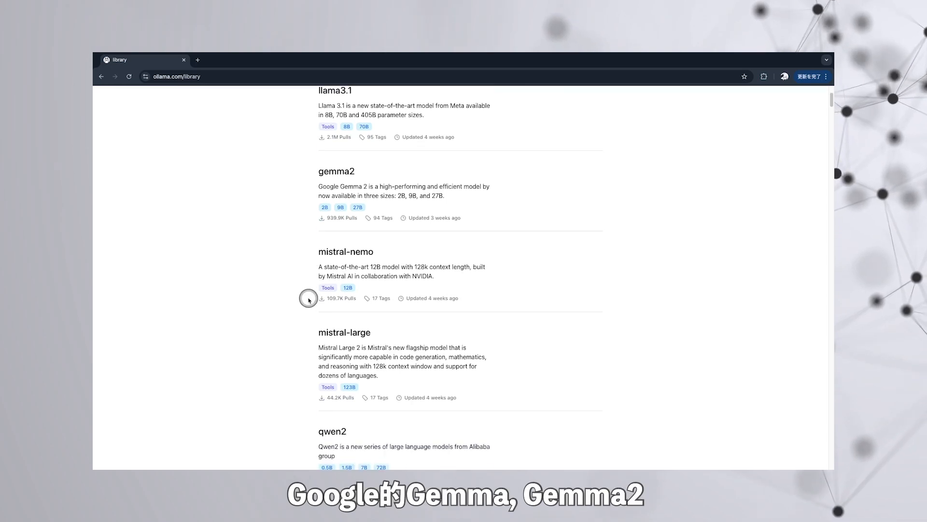
scroll(309, 299, "down", 12)
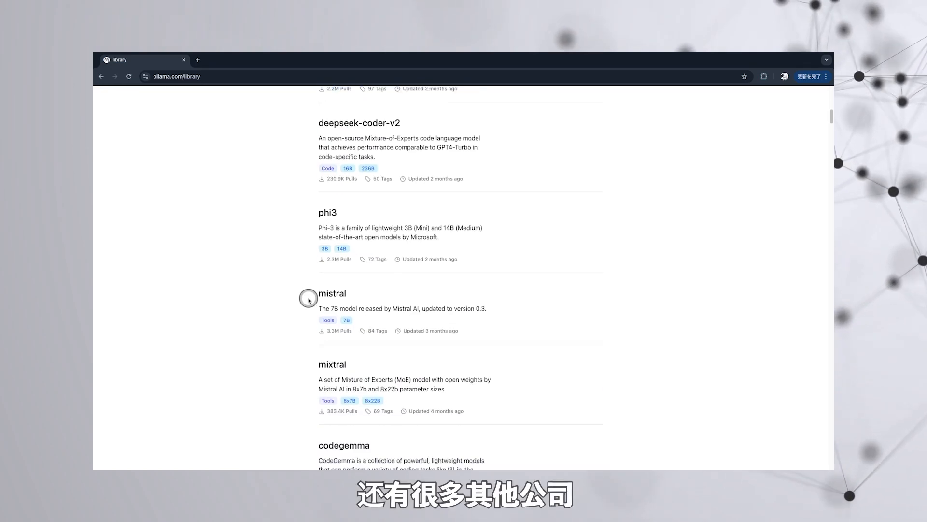
scroll(309, 300, "down", 12)
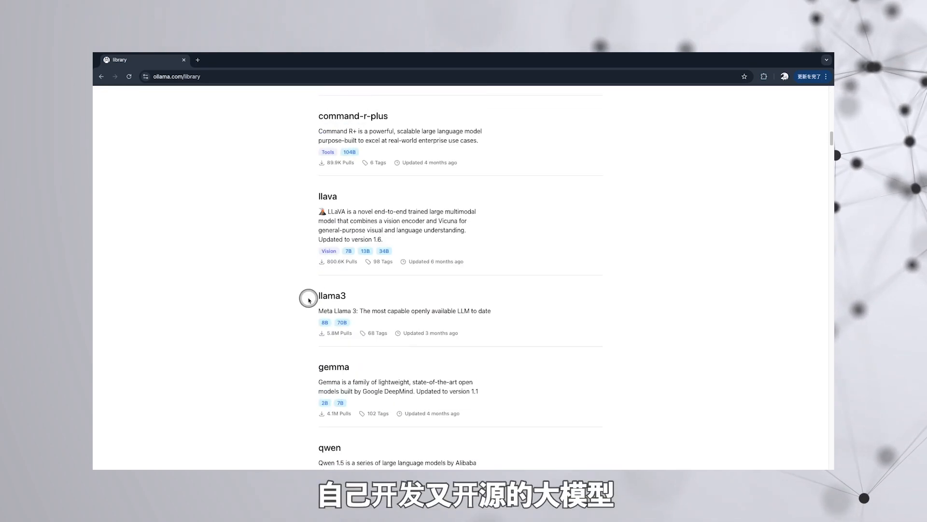
scroll(308, 299, "down", 6)
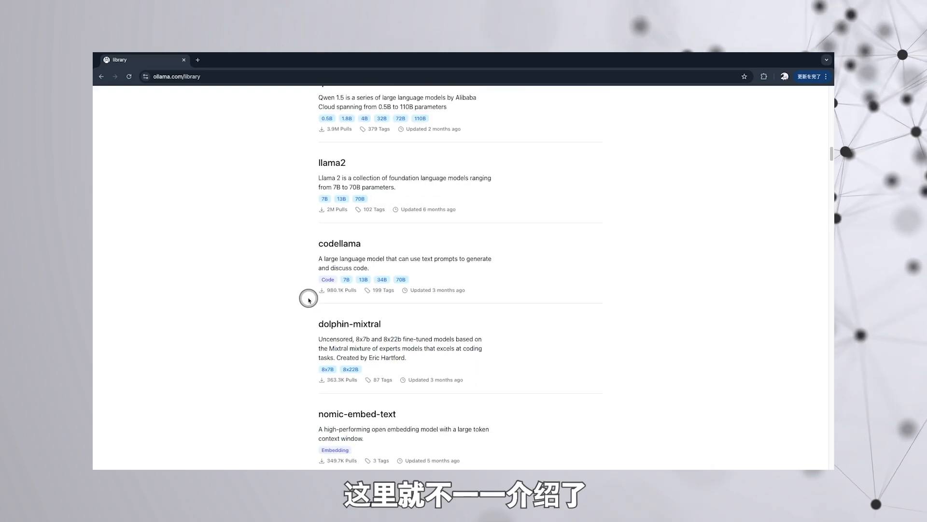
scroll(309, 300, "down", 5)
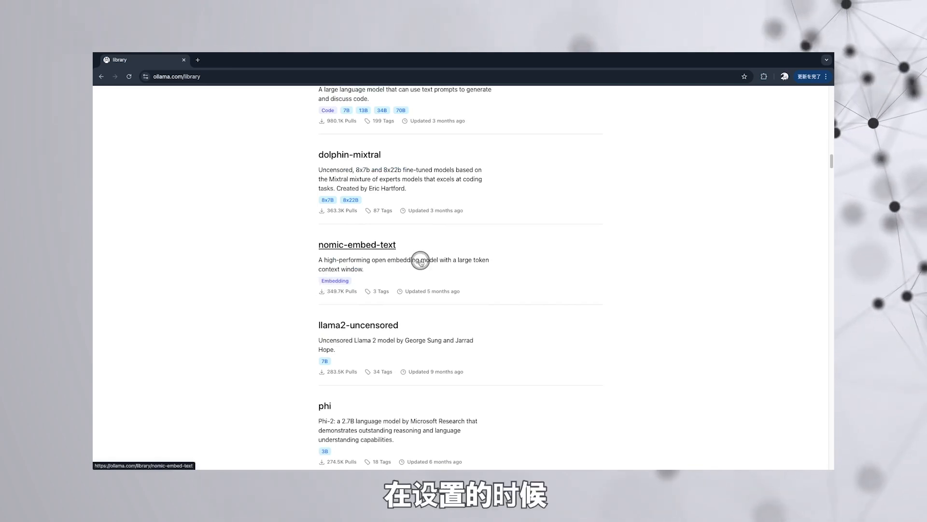
left_click_drag(419, 261, 471, 263)
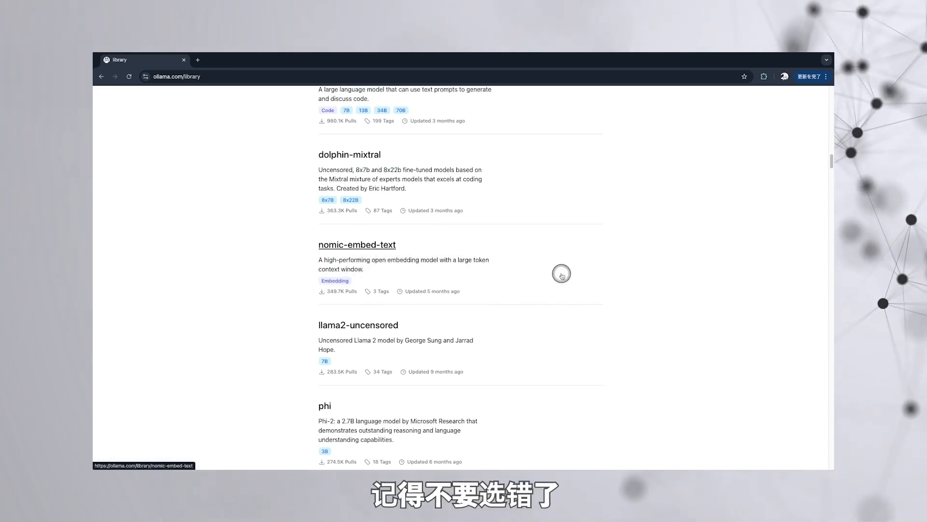
Find "embedding" on the model library page and open the mxbai-embed-large page to read its details and readme.
key("super+f")
type("embedding")
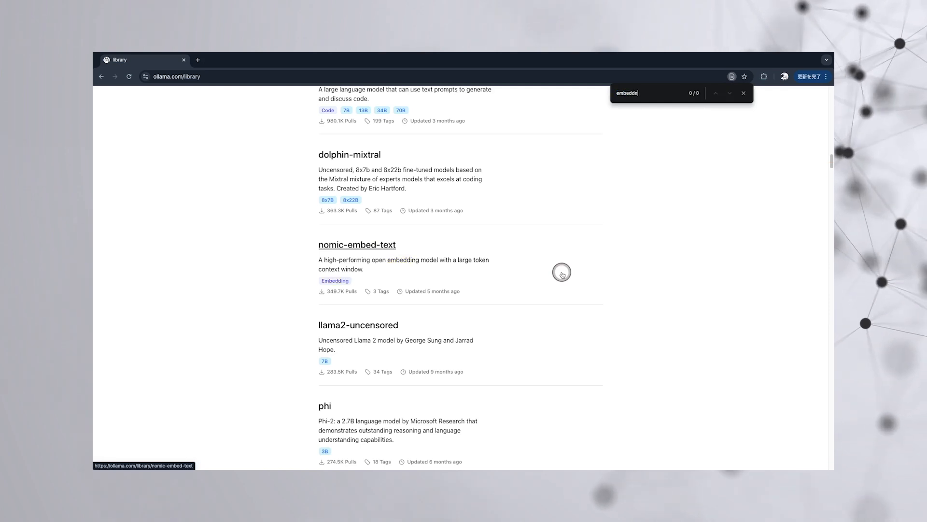
key("Return")
key("Return")
key("Return")
key("Return")
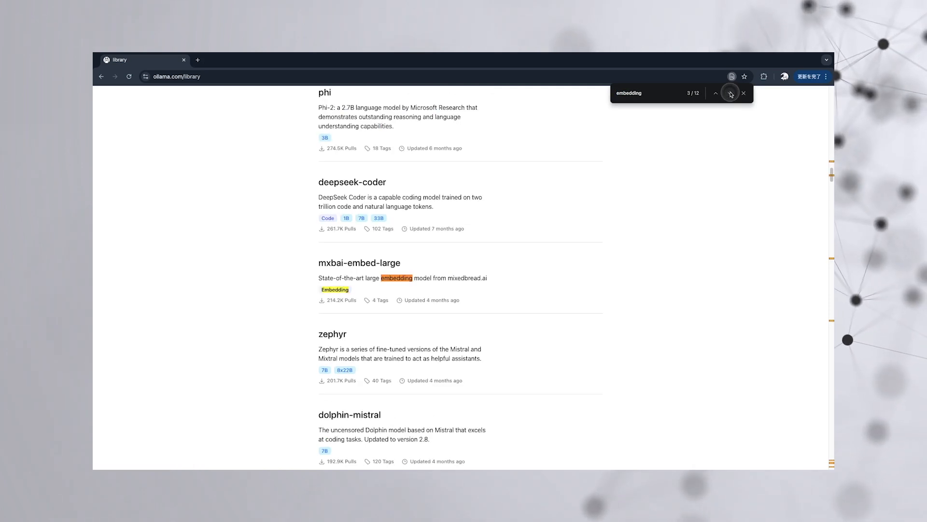
left_click(716, 93)
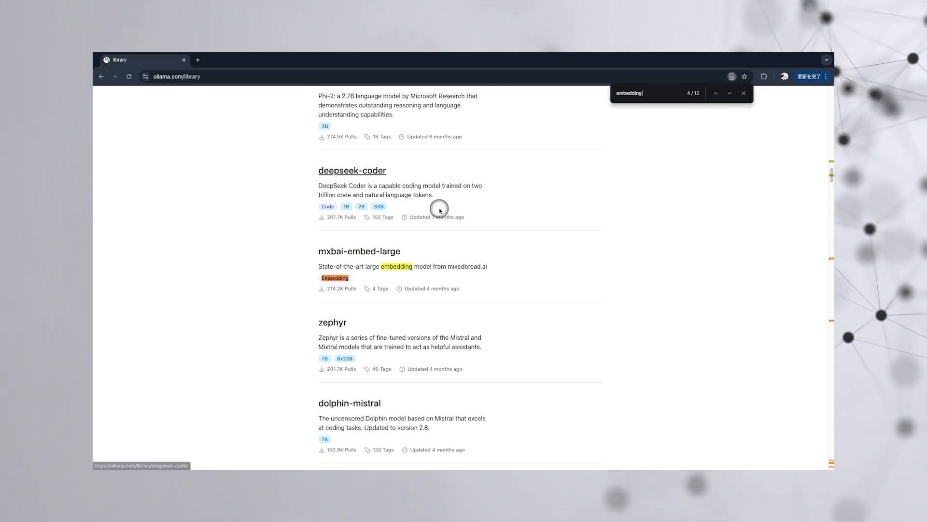
left_click(372, 253)
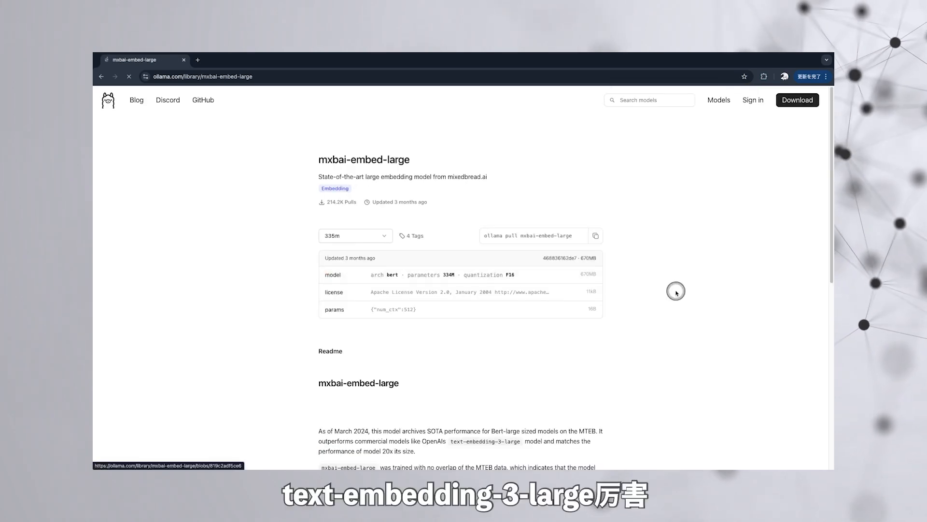
scroll(676, 291, "down", 4)
scroll(676, 290, "down", 1)
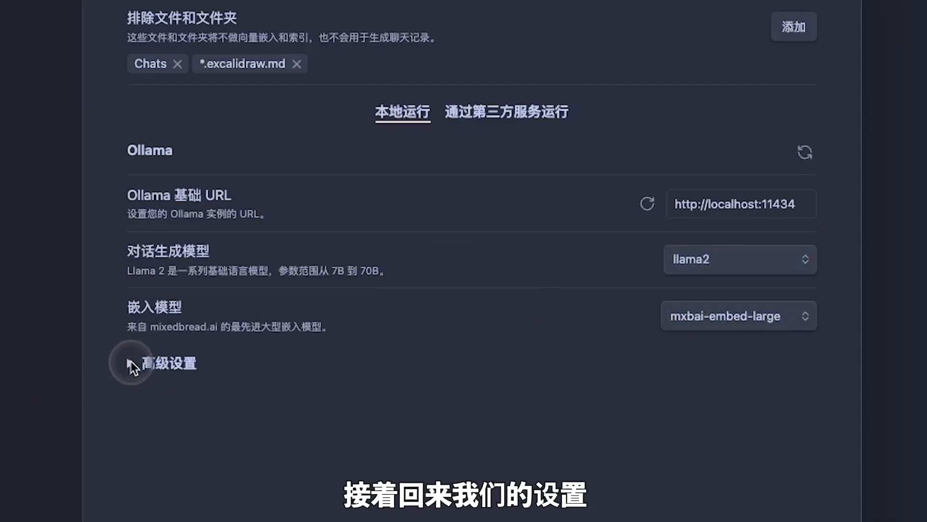
Expand the advanced settings (高级设置) of Smart Second Brain and review the retrieval document count and the defaults in the plugin's main.ts source.
left_click(132, 364)
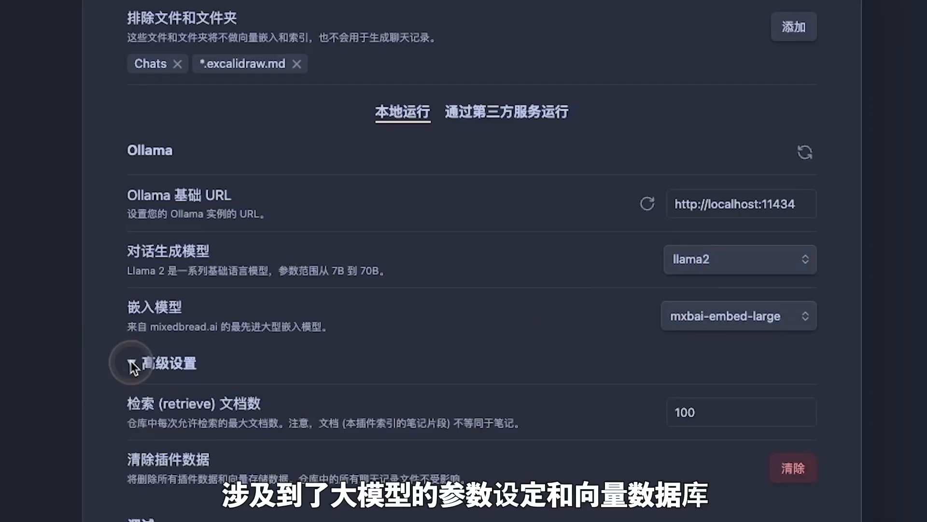
left_click(698, 418)
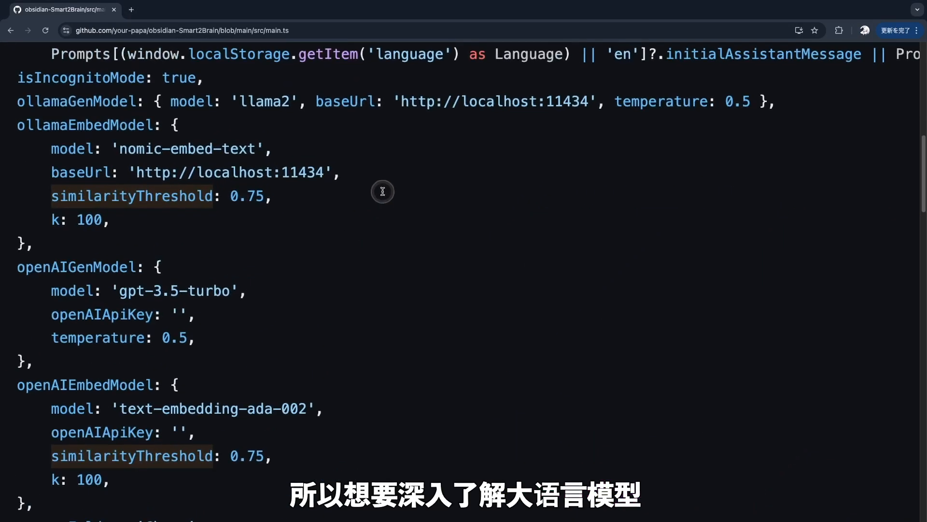
scroll(383, 191, "up", 3)
scroll(382, 191, "up", 1)
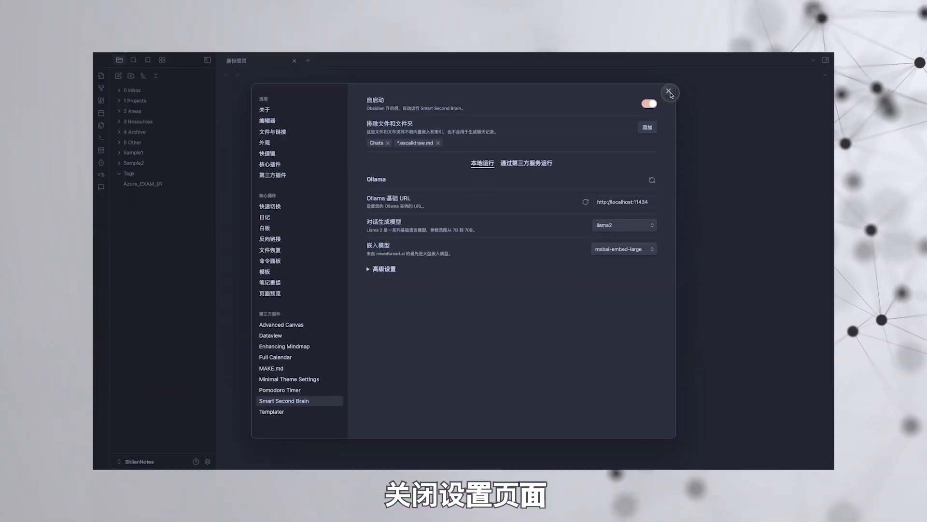
Close the settings, find the commands matching "sec", open the Smart Second Brain chat window (打开聊天窗口), and widen its pane.
left_click(670, 109)
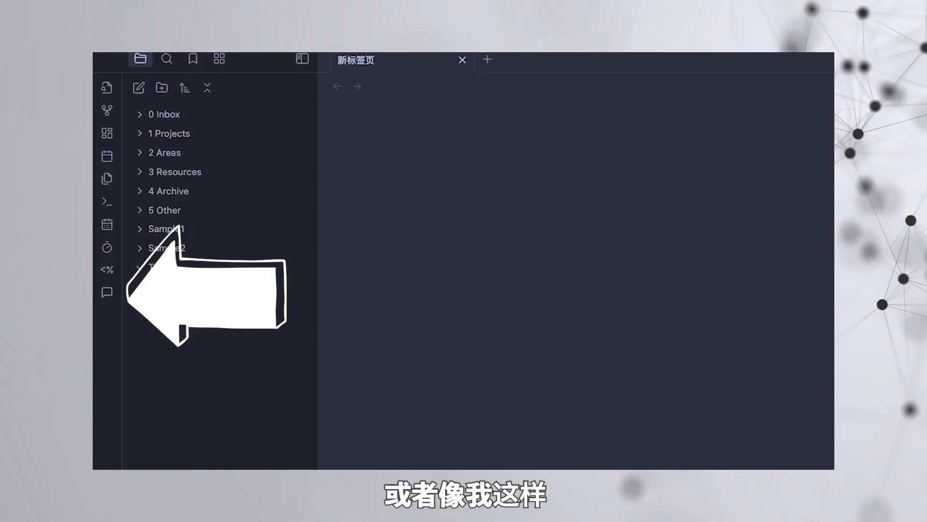
key("super+p")
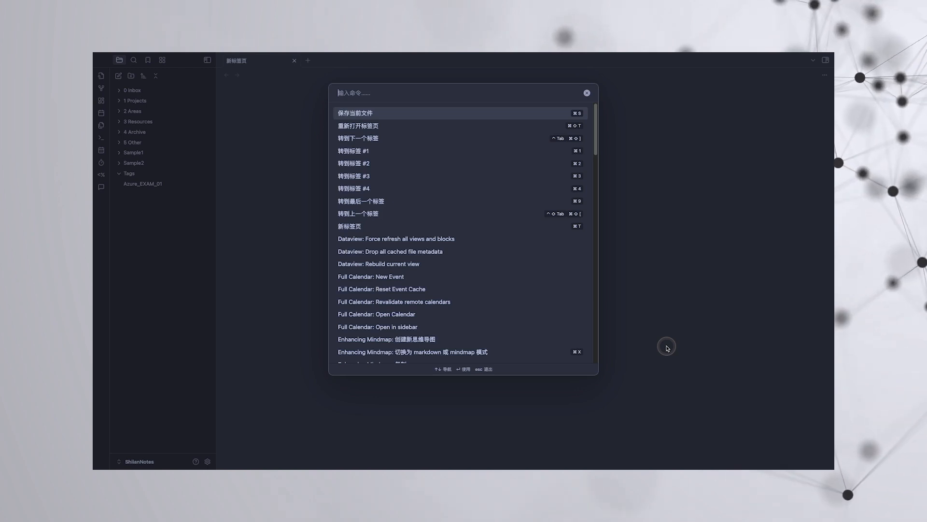
type("sec")
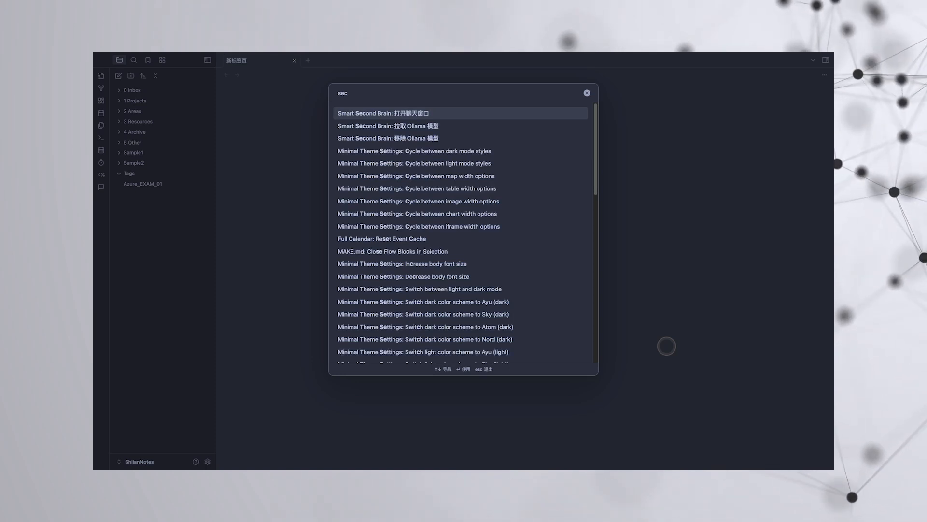
key("Return")
left_click_drag(554, 267, 441, 253)
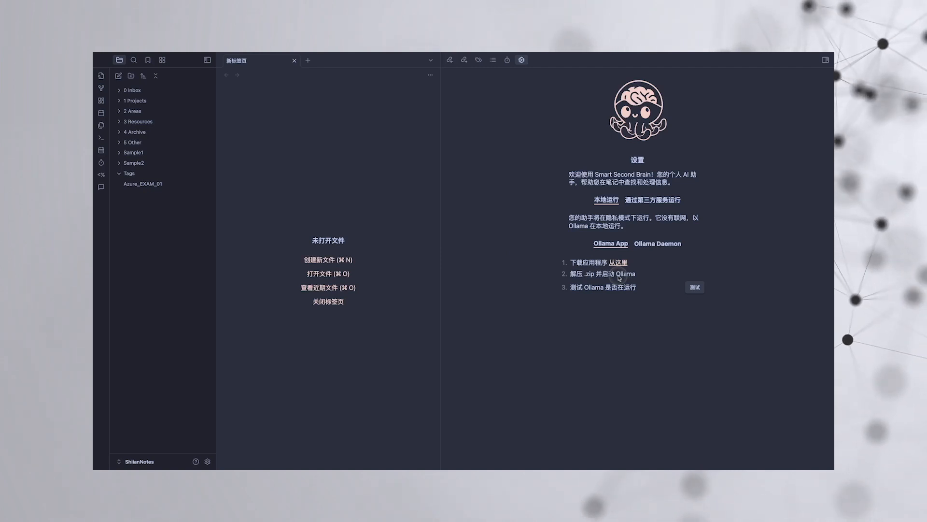
Test whether Ollama is running, then copy the setup command launchctl setenv OLLAMA_ORIGINS "app://obsidian.md*" and run it in Terminal.
left_click(695, 288)
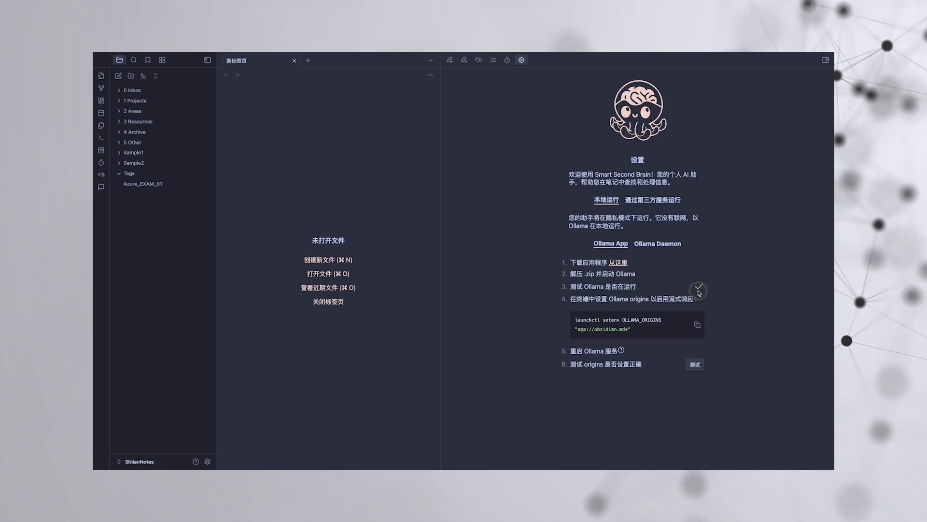
left_click(697, 325)
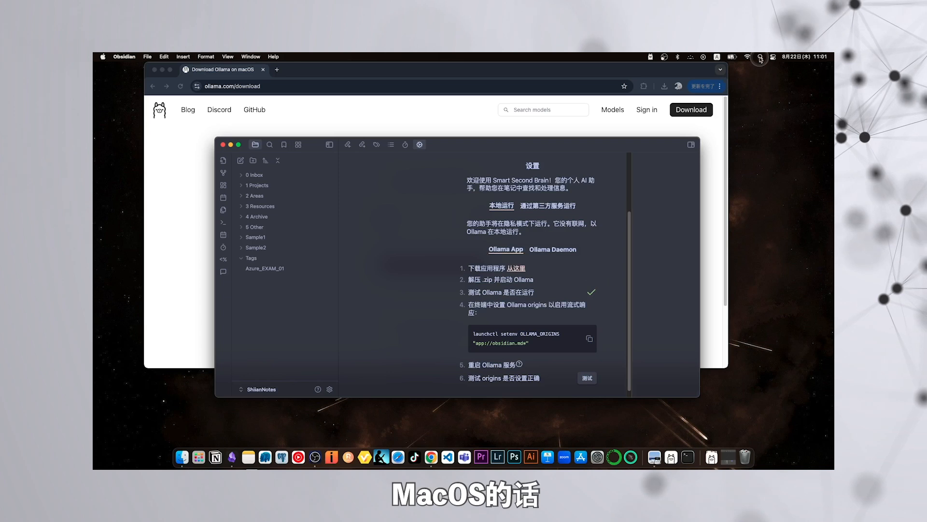
left_click(761, 59)
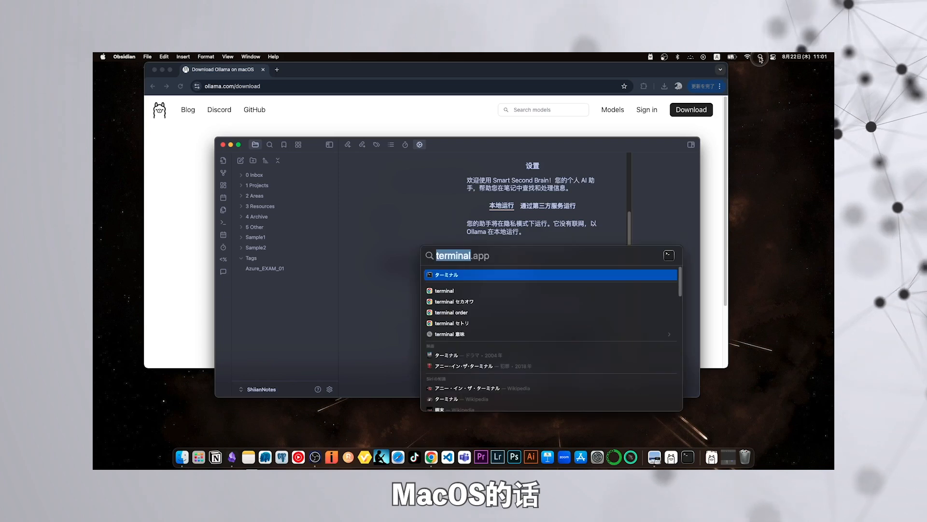
type("terminal")
key("Return")
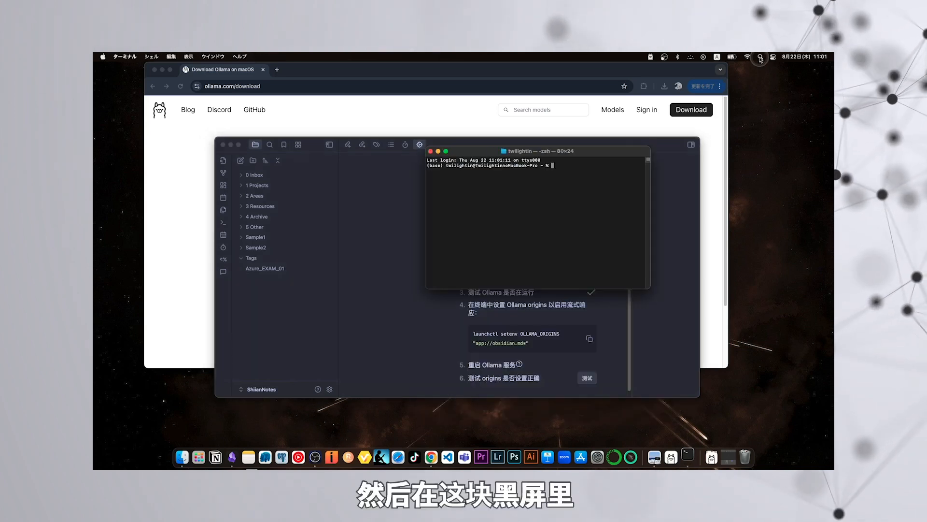
left_click_drag(610, 158, 768, 187)
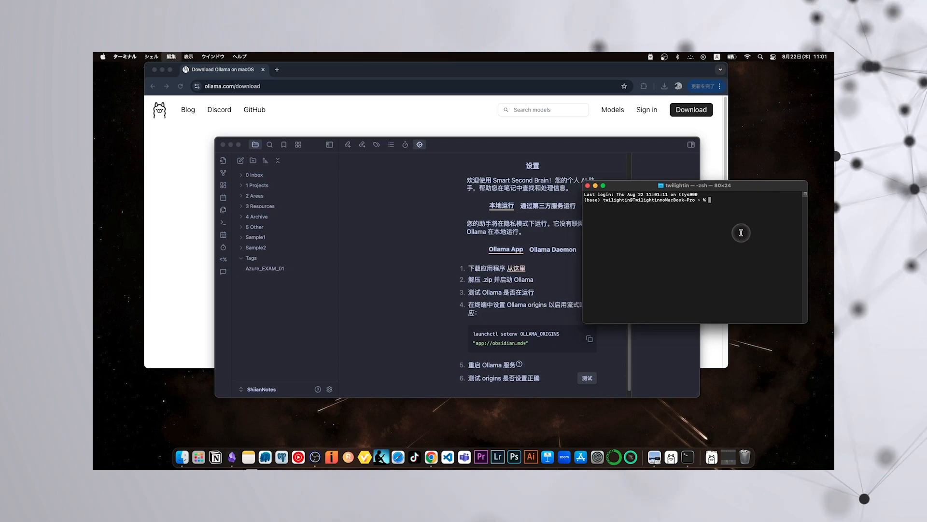
key("super+v")
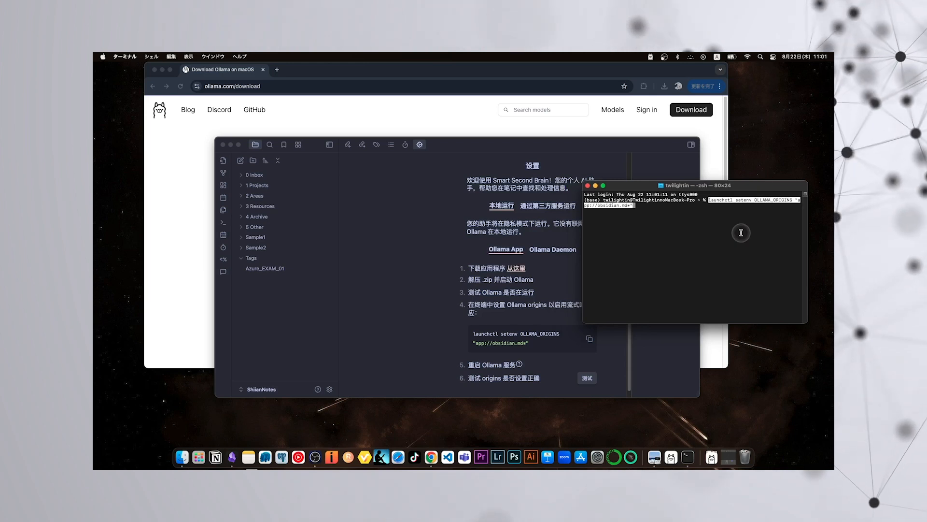
key("Return")
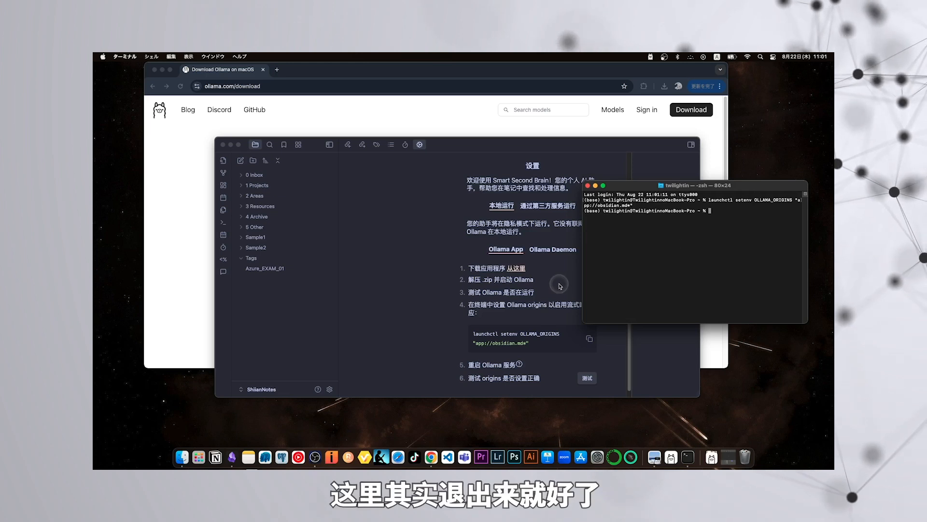
Copy the OLLAMA_ORIGINS command from setup step 4 in Obsidian again and rerun it in Terminal.
left_click(570, 321)
scroll(570, 320, "down", 1)
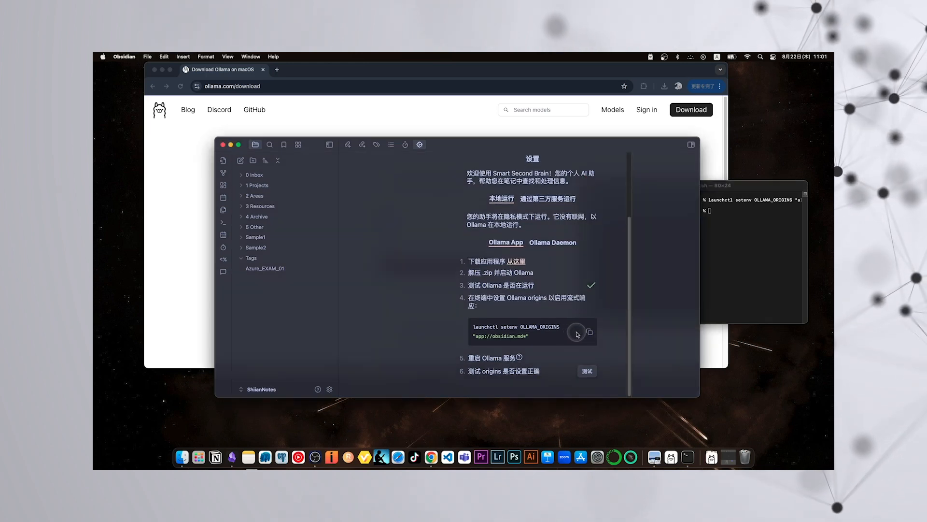
left_click(589, 332)
left_click(766, 258)
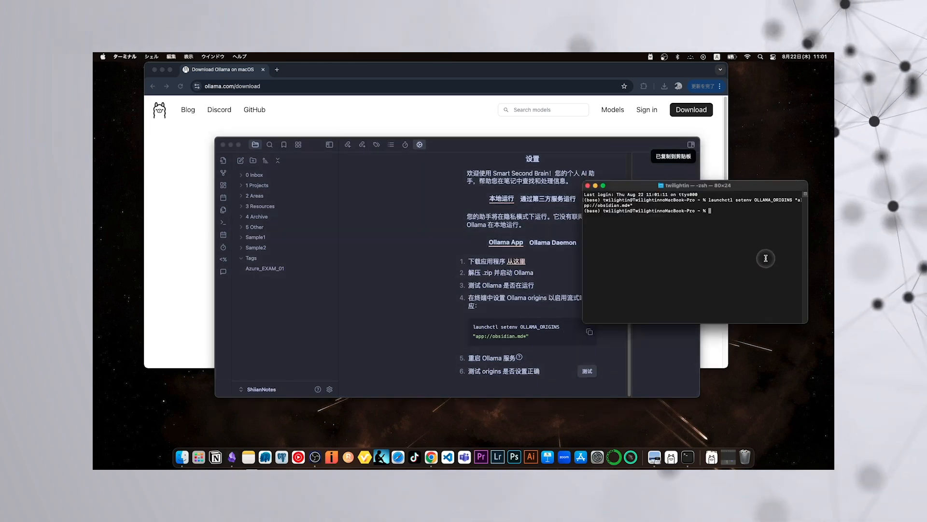
key("super+v")
key("Return")
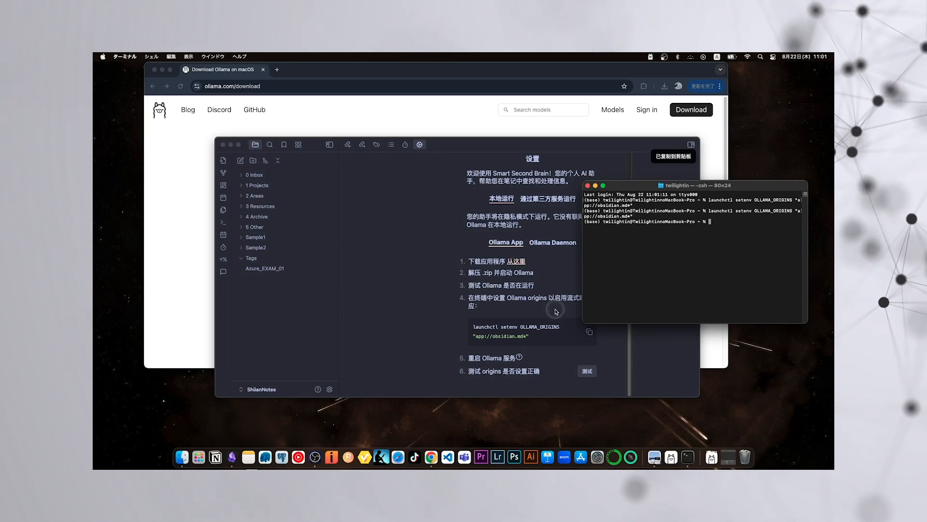
Return to Obsidian, test whether the origins are set correctly, and install mxbai-embed-large as the Ollama embedding model.
left_click(558, 371)
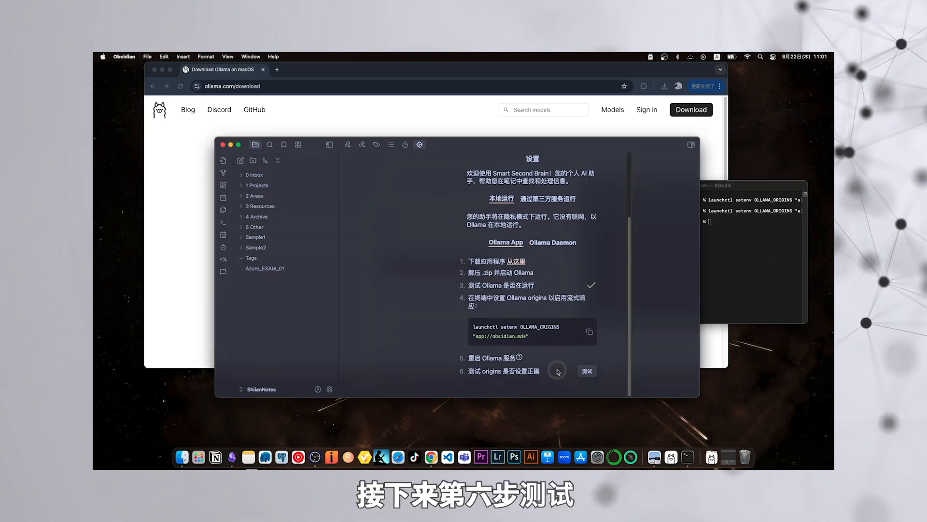
left_click(586, 371)
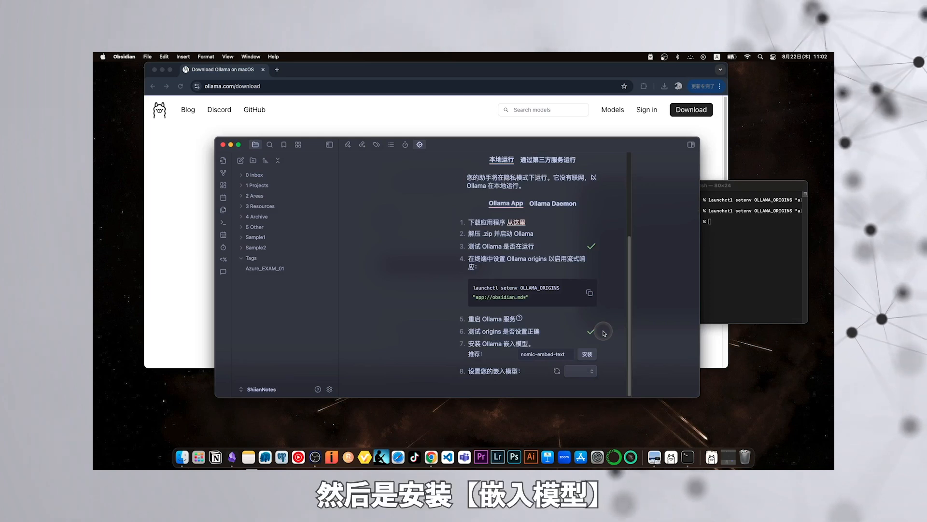
left_click(573, 355)
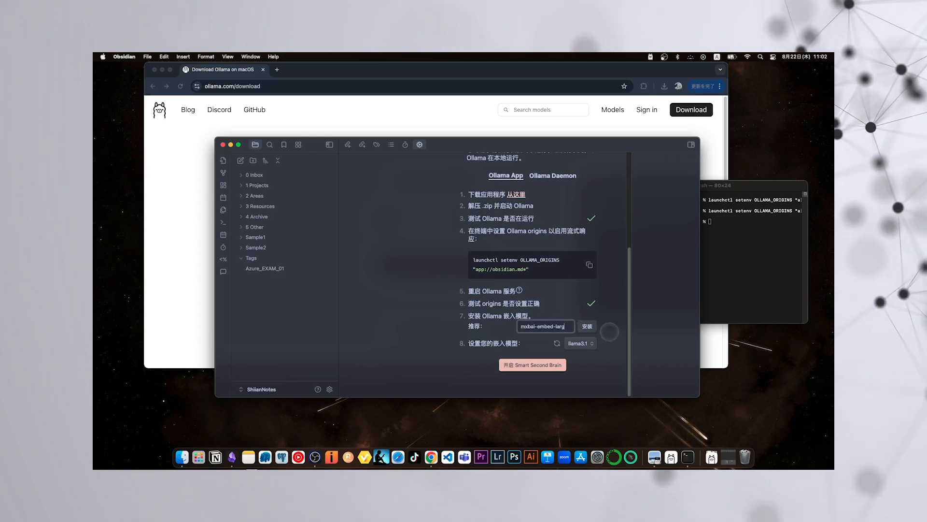
left_click(587, 327)
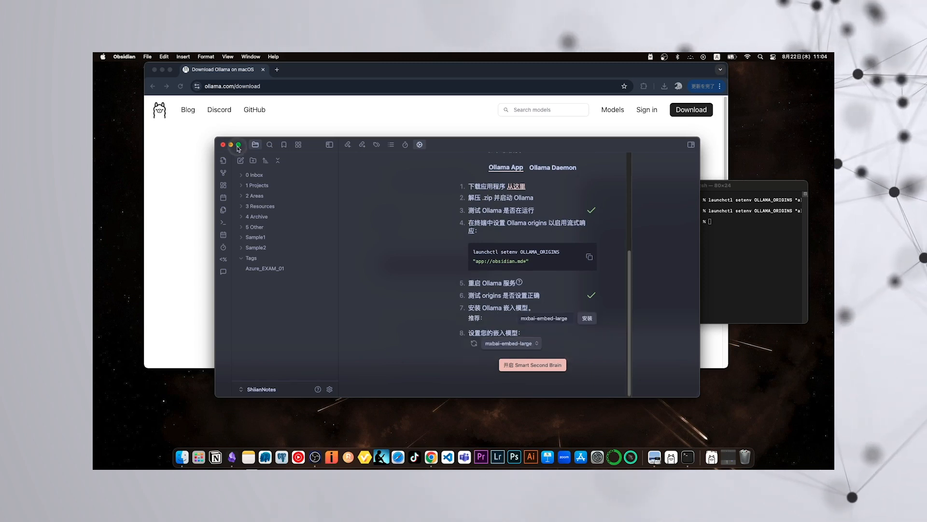
Enlarge the Obsidian window, start Smart Second Brain, install the llama2 chat model, and reinitialize the plugin.
left_click(238, 145)
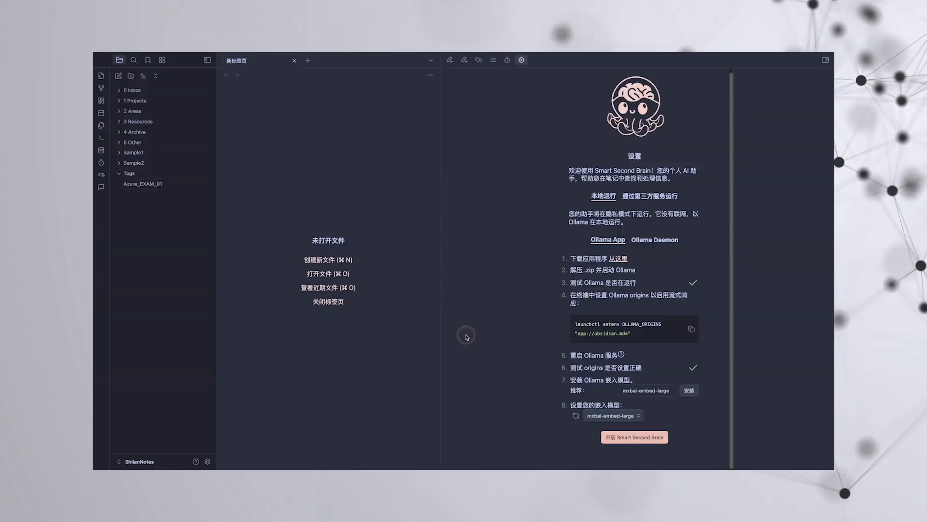
left_click(655, 441)
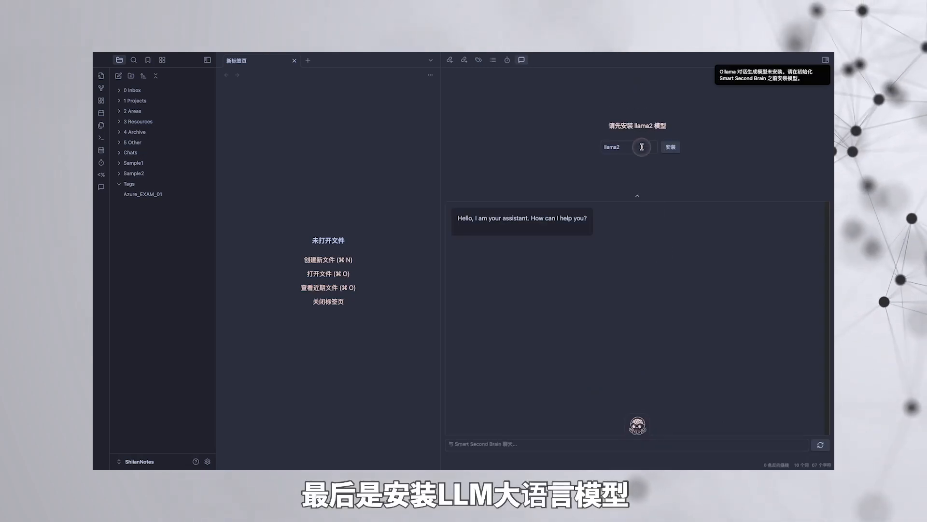
left_click(670, 148)
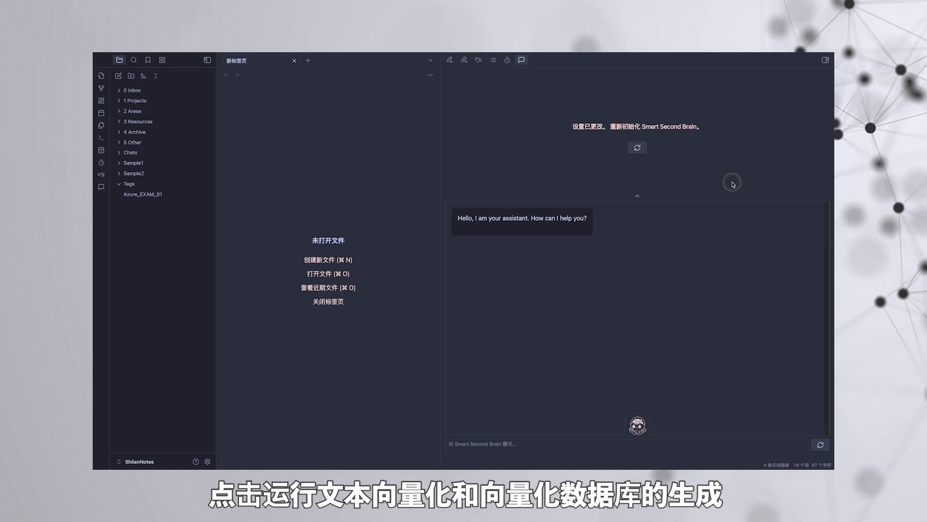
left_click(638, 149)
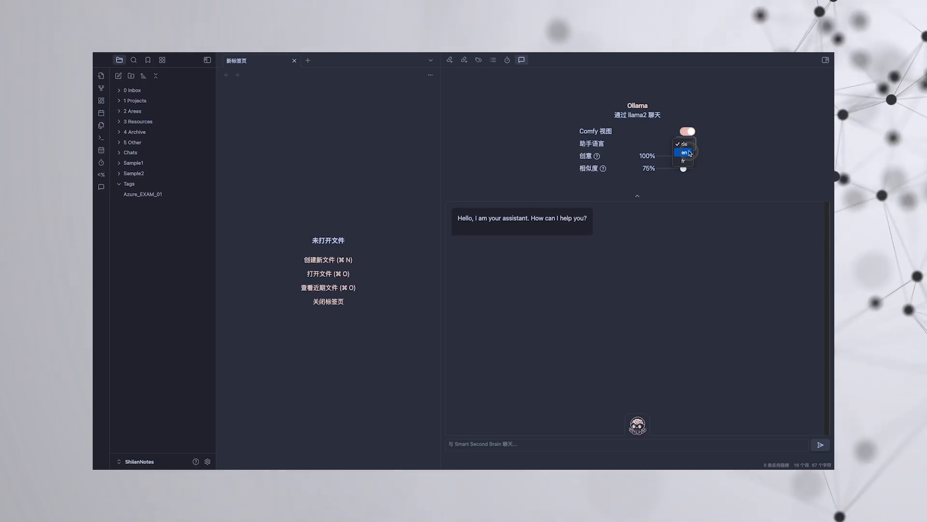
Set the assistant language to en, creativity to 27% and similarity to 50%, and switch to chatting with the LLM only.
left_click(689, 153)
left_click_drag(671, 158, 676, 174)
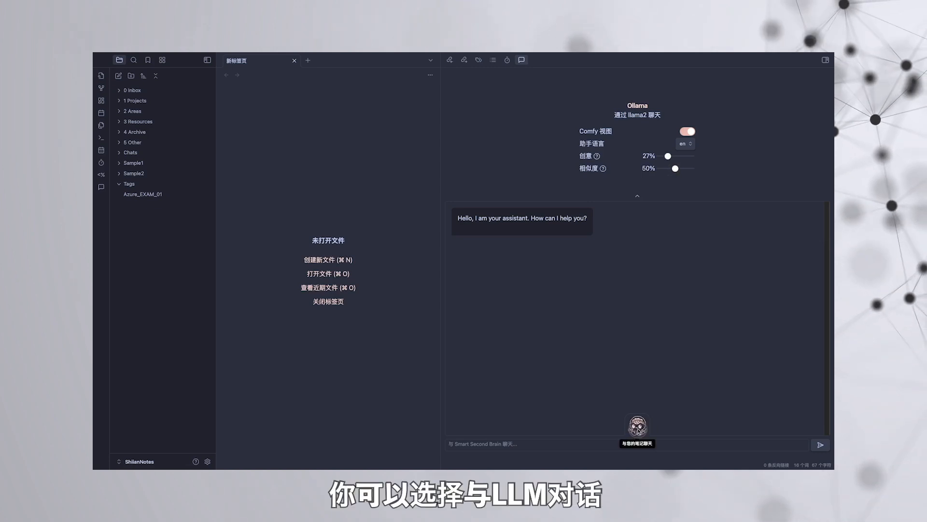
left_click(637, 428)
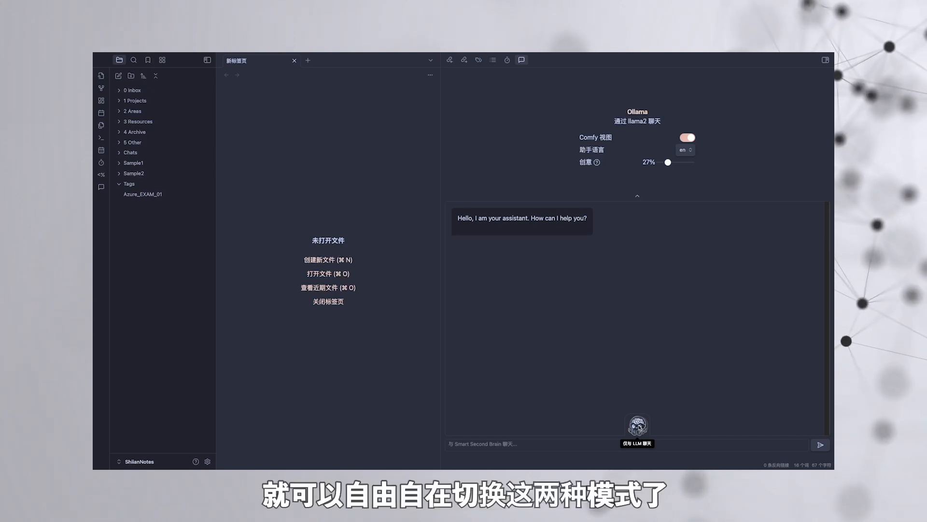
Ask the assistant "who are you" and "what can you do".
left_click(662, 442)
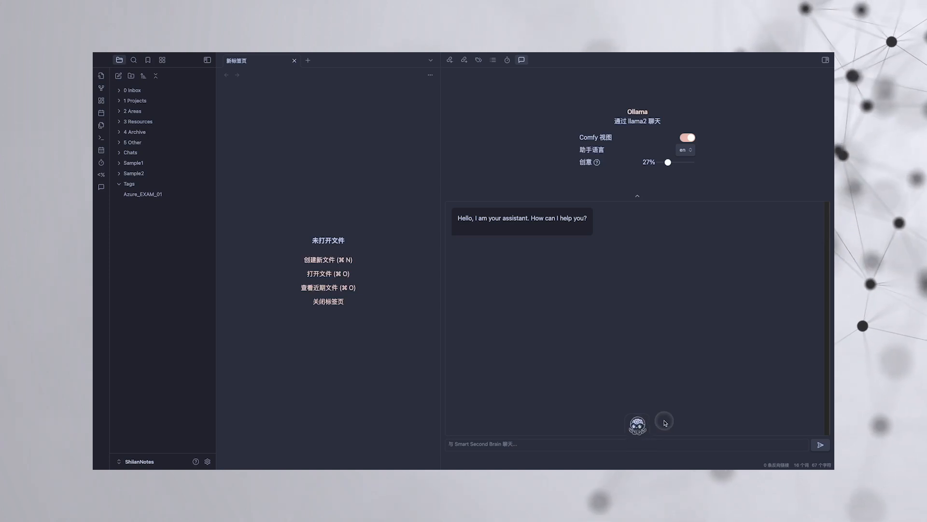
type("who are you")
key("Return")
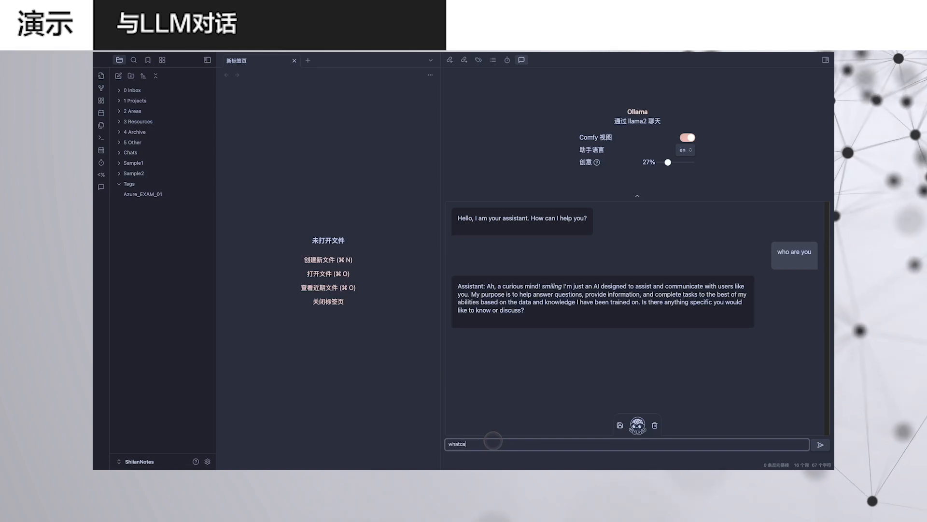
type("do")
key("Return")
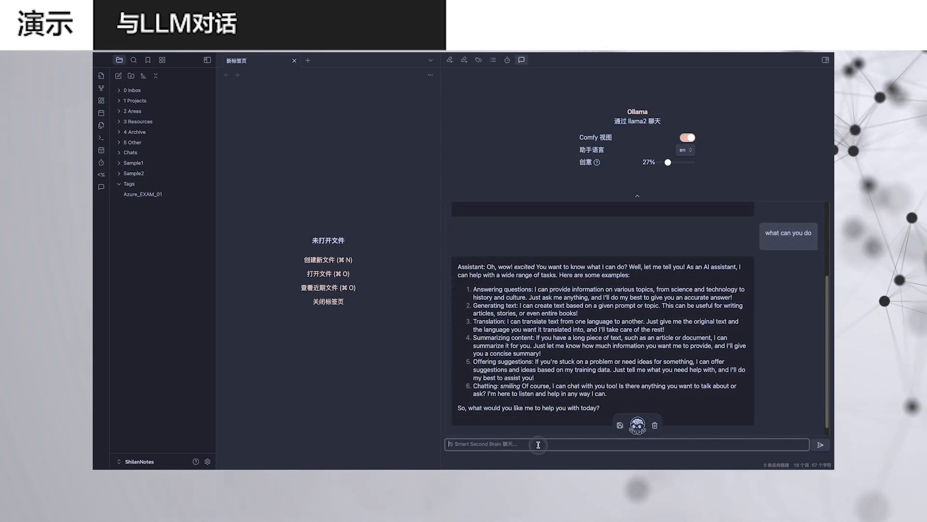
Clear the chat and ask the notes "tell me the relationship between Van Gogh and Katsushika Hokusai" and "请告诉我梵高和葛饰北斋的关系".
left_click(656, 426)
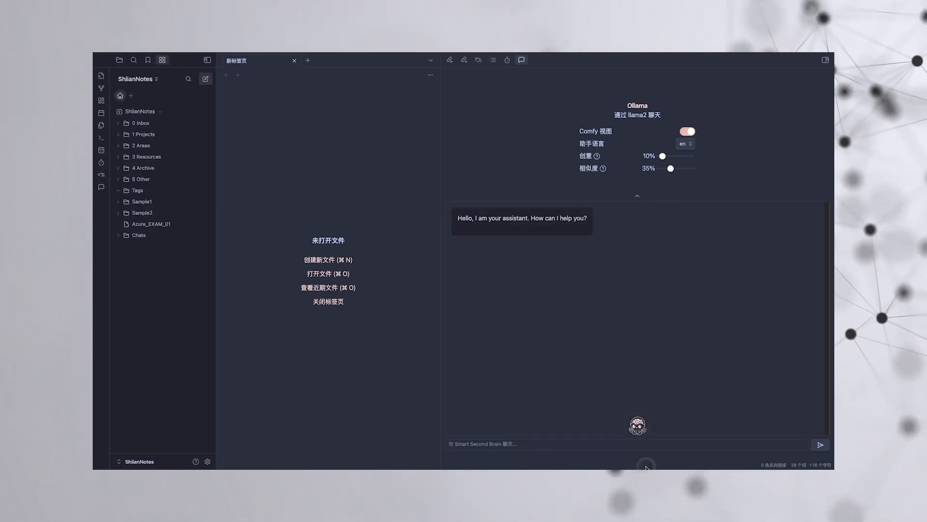
left_click(646, 445)
type("tell me the relat")
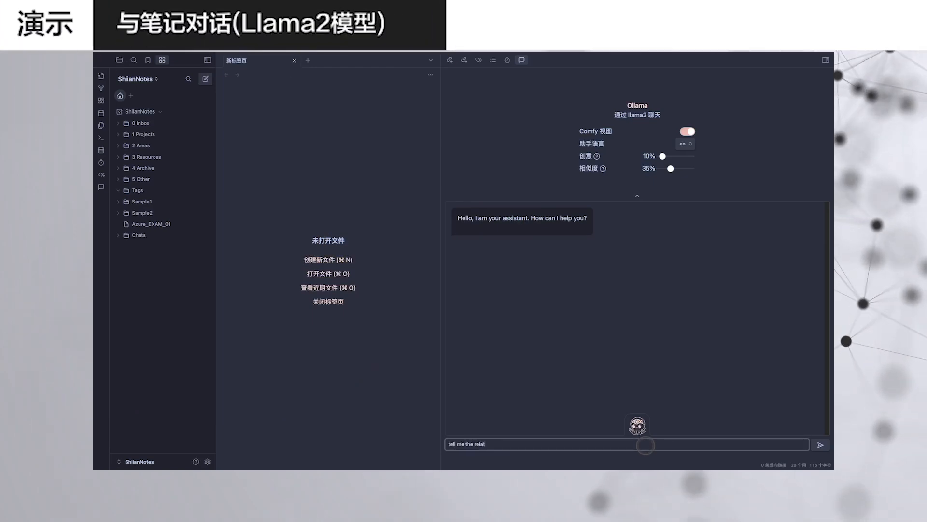
type("ionship between Van Gogh and Katsushika Hokusai")
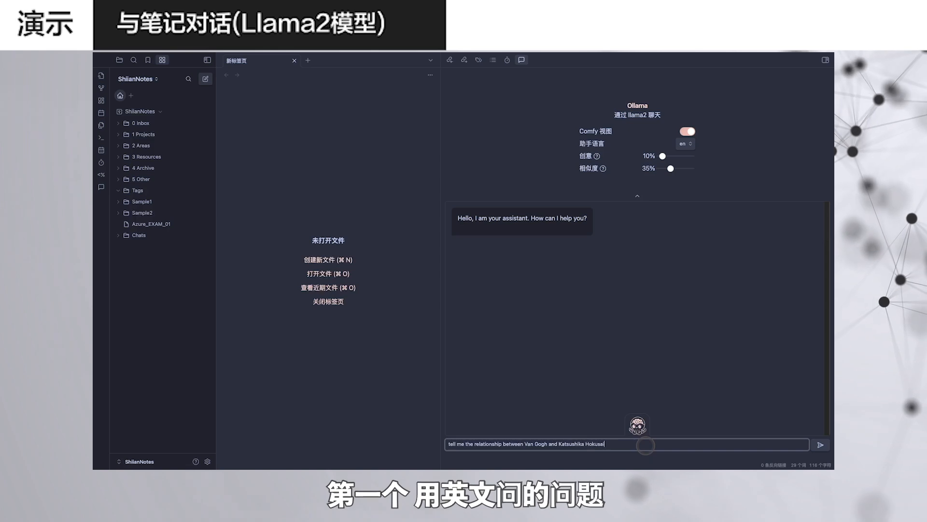
key("Return")
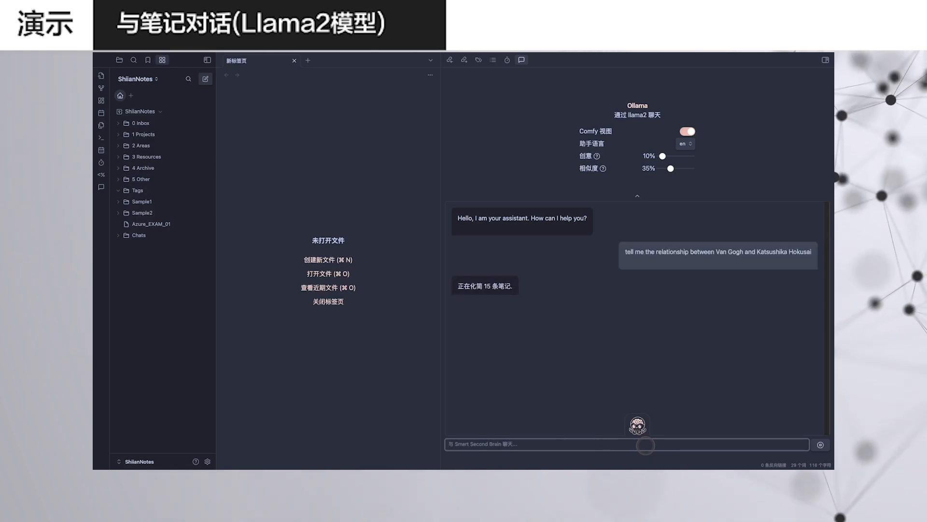
type("请告诉我梵高和葛饰北斋的关系")
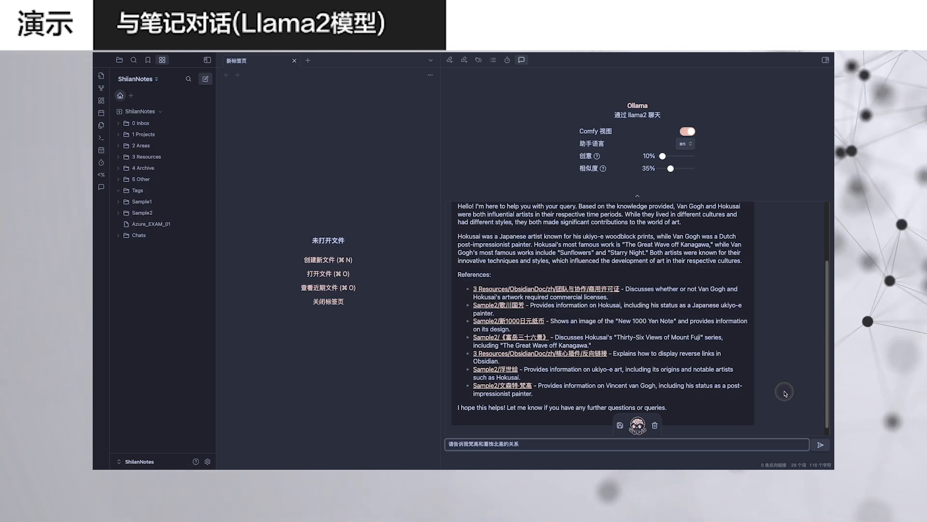
key("Return")
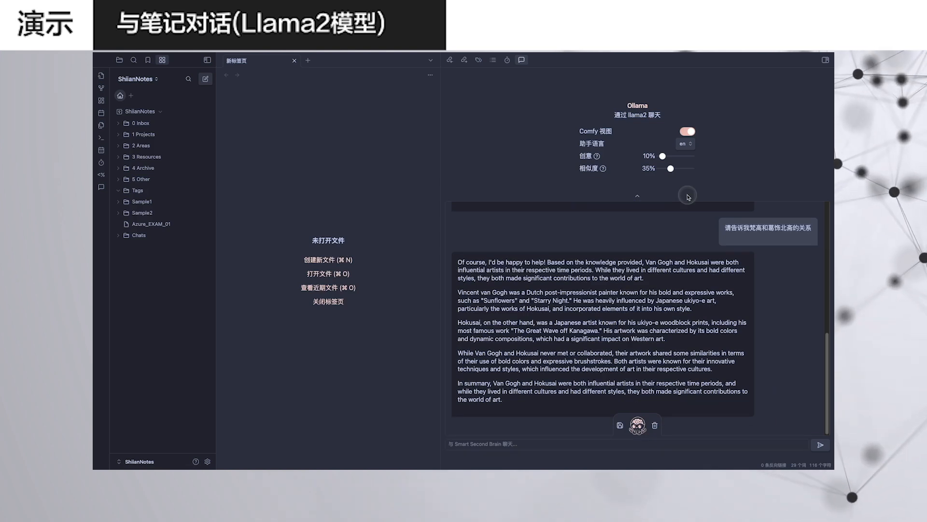
Lower the similarity to 0% and ask the copied Chinese question again with "并给出相关笔记" added to request related notes.
mouse_move(778, 229)
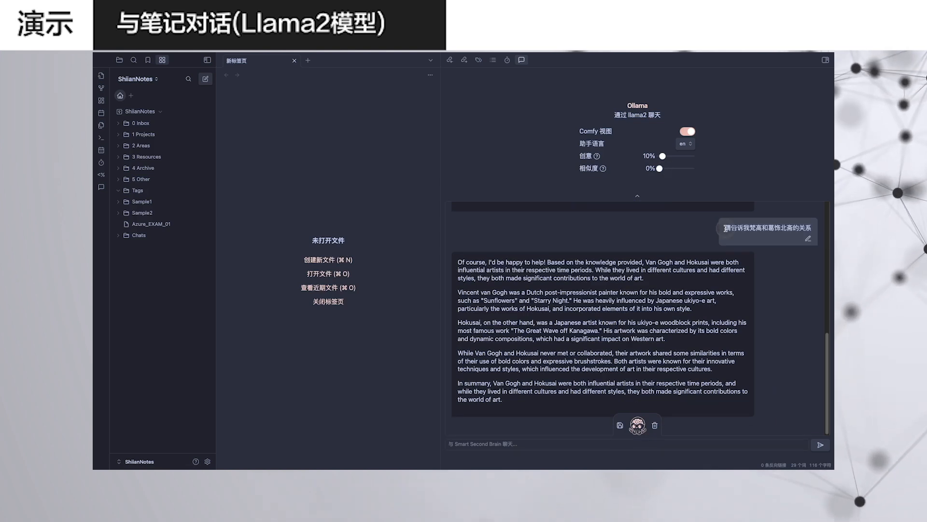
left_click(648, 447)
key("super+v")
type("并给出相关笔记的lia")
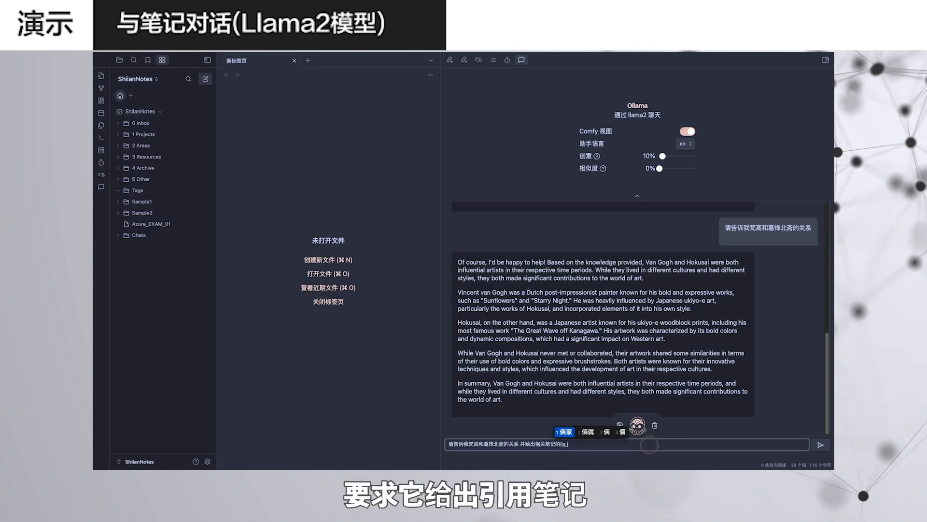
key("BackSpace")
key("BackSpace")
key("BackSpace")
key("BackSpace")
key("Return")
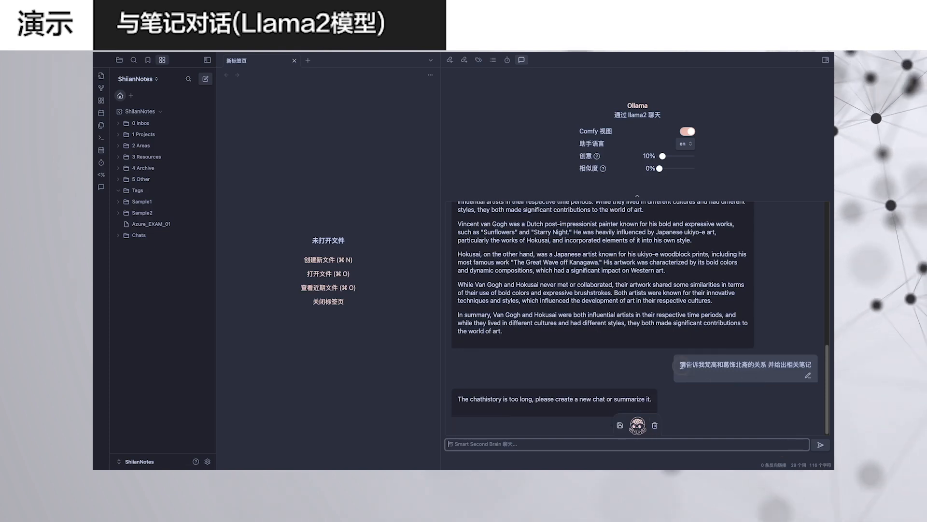
Start a cleared chat and ask "梵高和葛饰北斋之间是什么关系 并给出引用的相关笔记".
left_click_drag(682, 366, 807, 368)
left_click(654, 425)
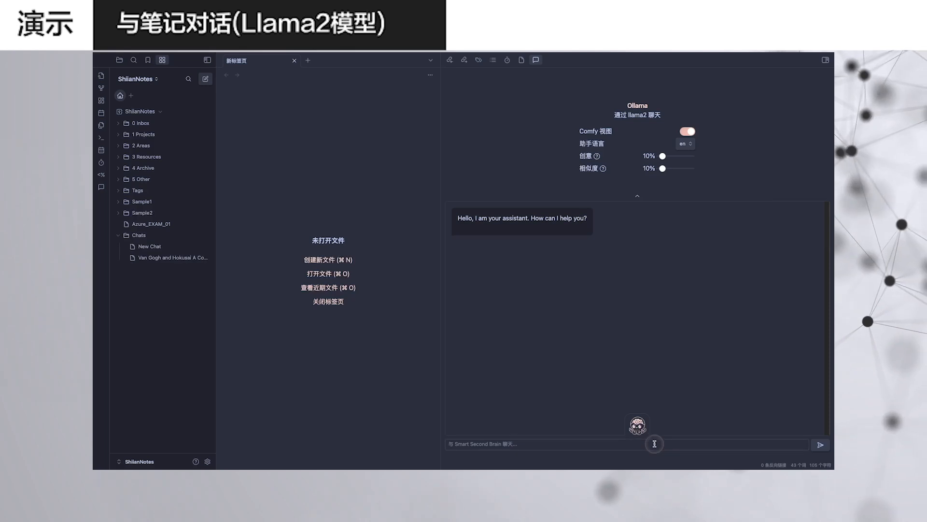
left_click(654, 443)
type("梵高和葛饰北斋之间是什么关系 并给出引用的相关笔记")
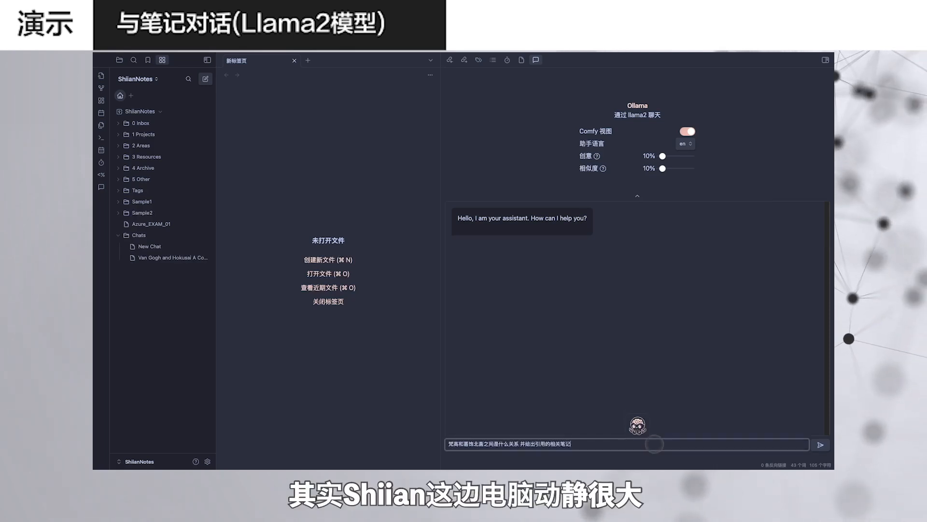
key("Return")
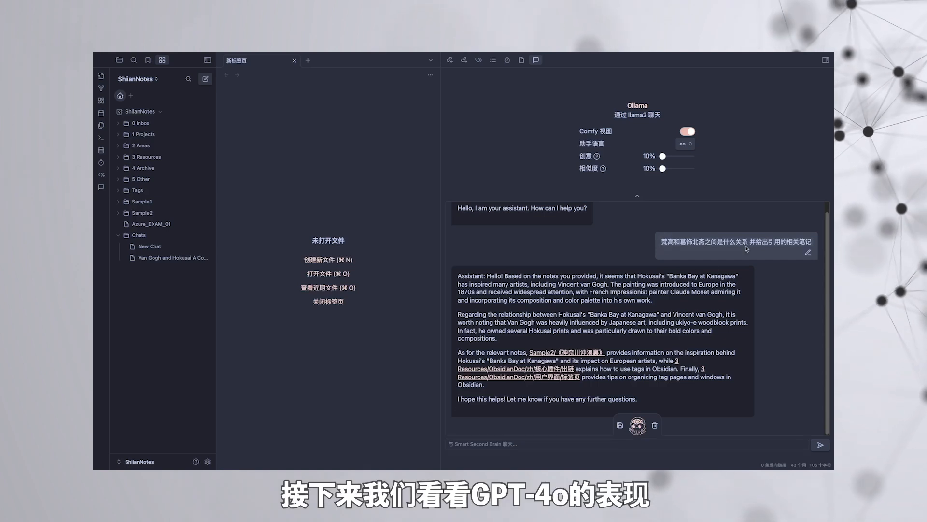
In the plugin settings, switch to third-party services (通过第三方服务运行), paste the OpenAI API key, and set the chat model to gpt-4o.
left_click(208, 462)
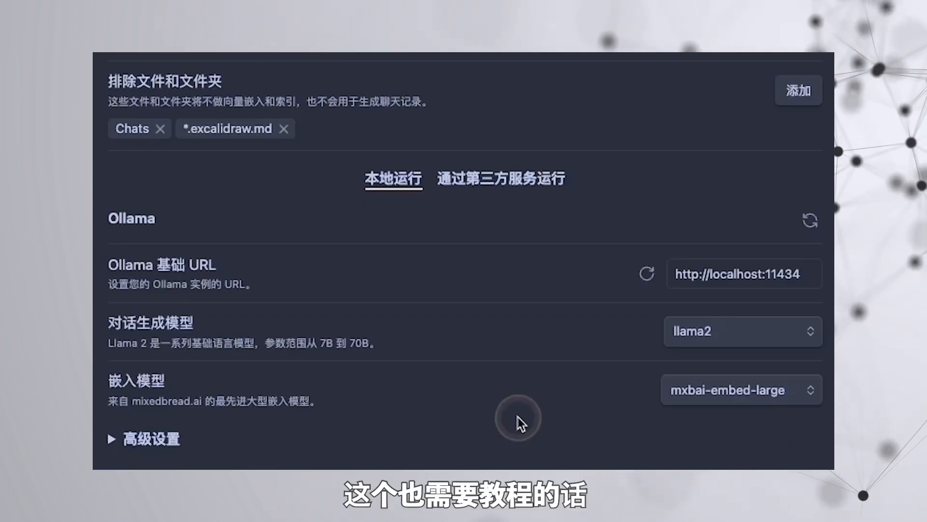
left_click(513, 177)
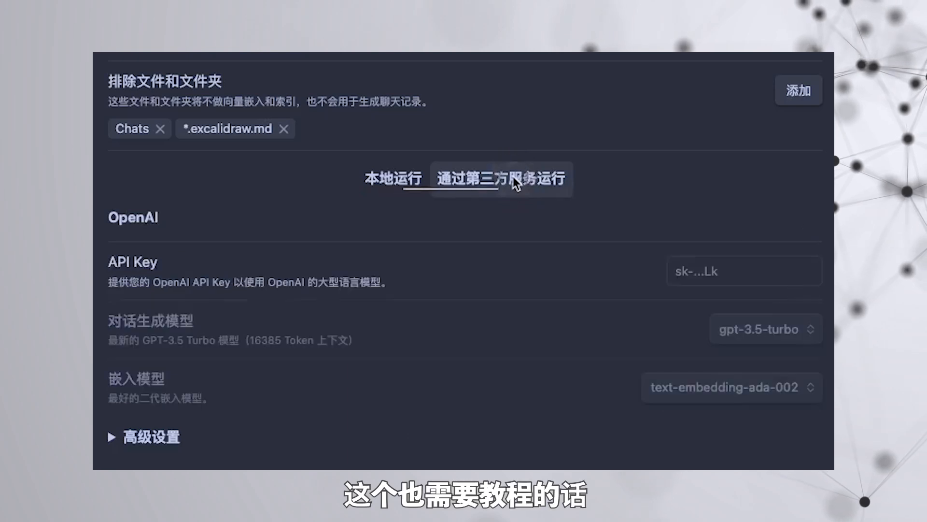
left_click(754, 270)
key("super+v")
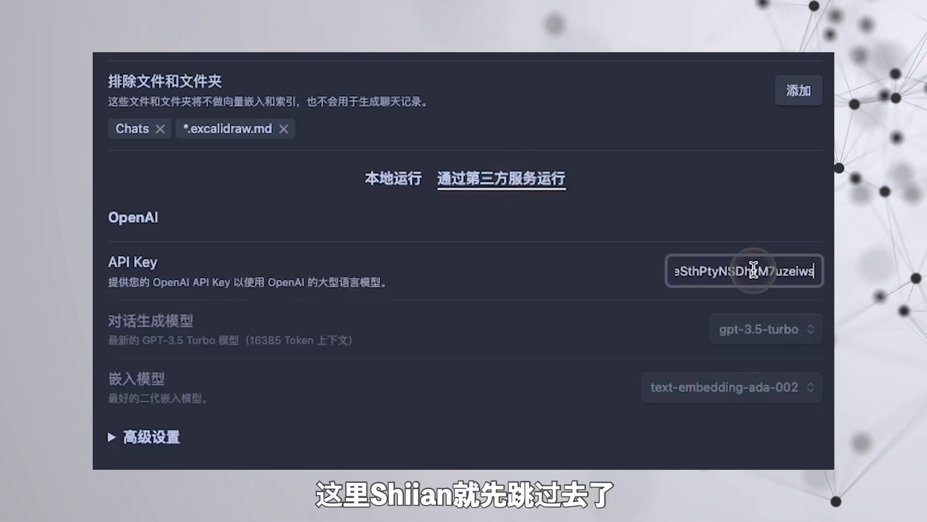
left_click(805, 452)
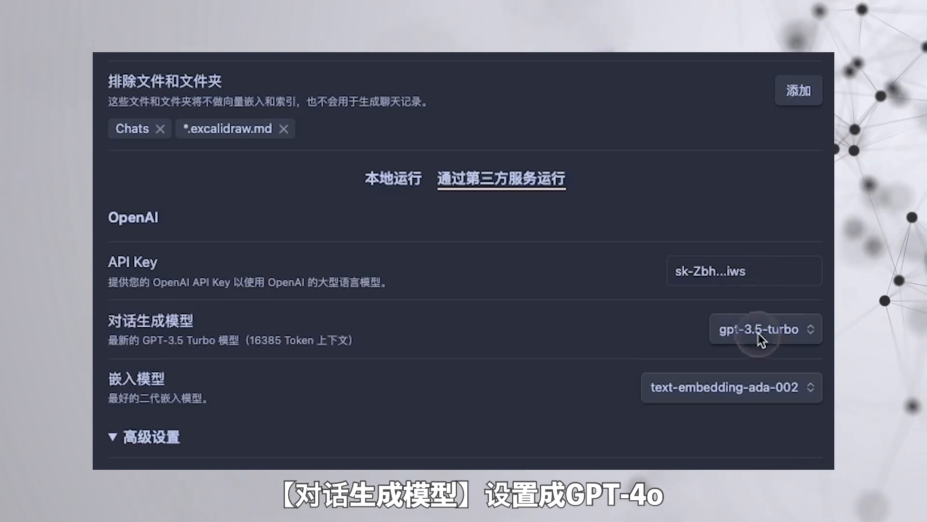
left_click(772, 328)
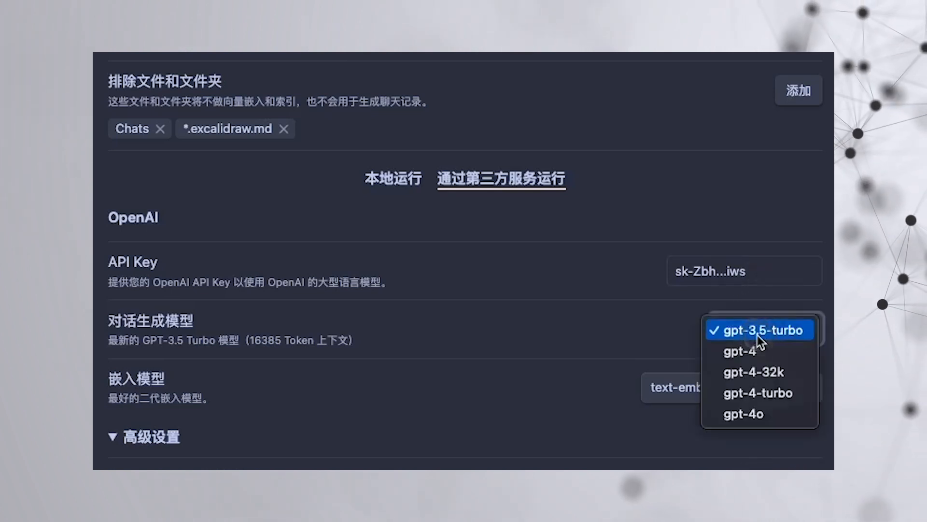
left_click(760, 412)
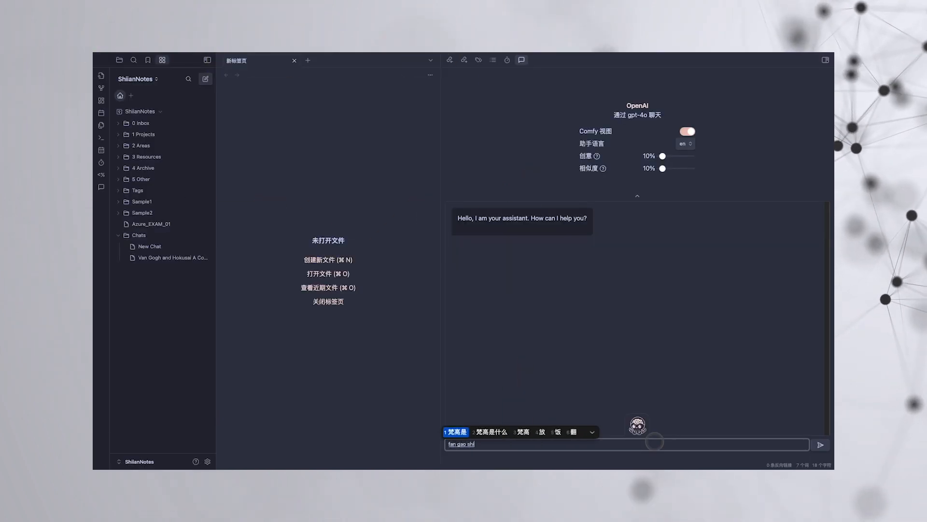
Ask the gpt-4o assistant "梵高和葛饰北斋之间是什么关系".
key("Escape")
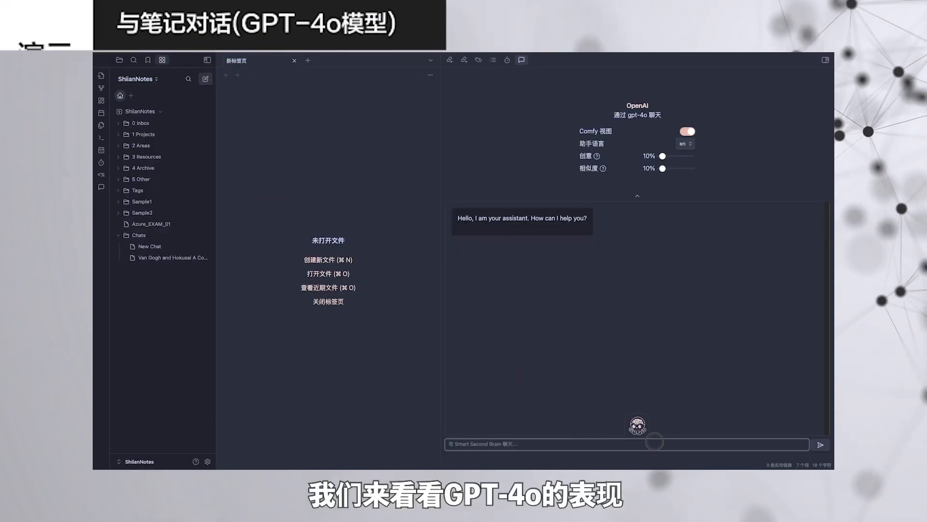
type("梵高和")
type("葛饰北斋zhi jia")
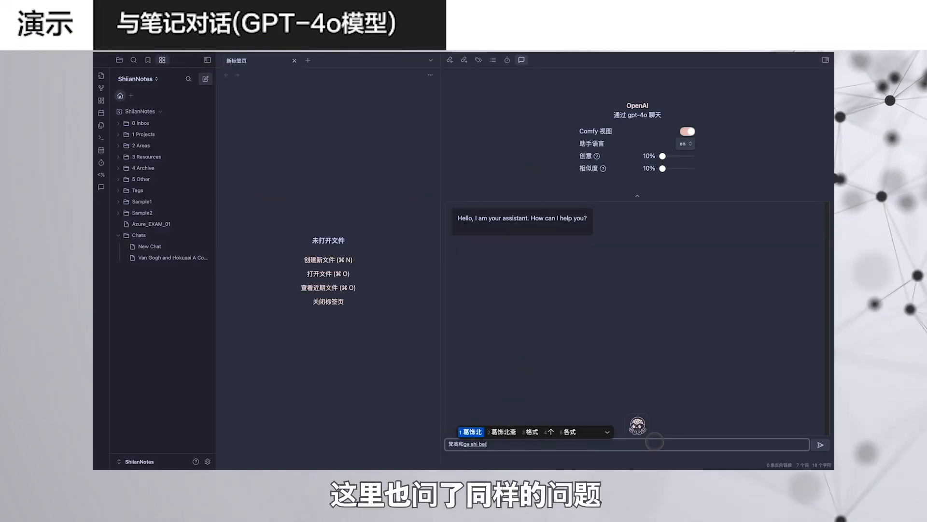
type("之间是什么关系")
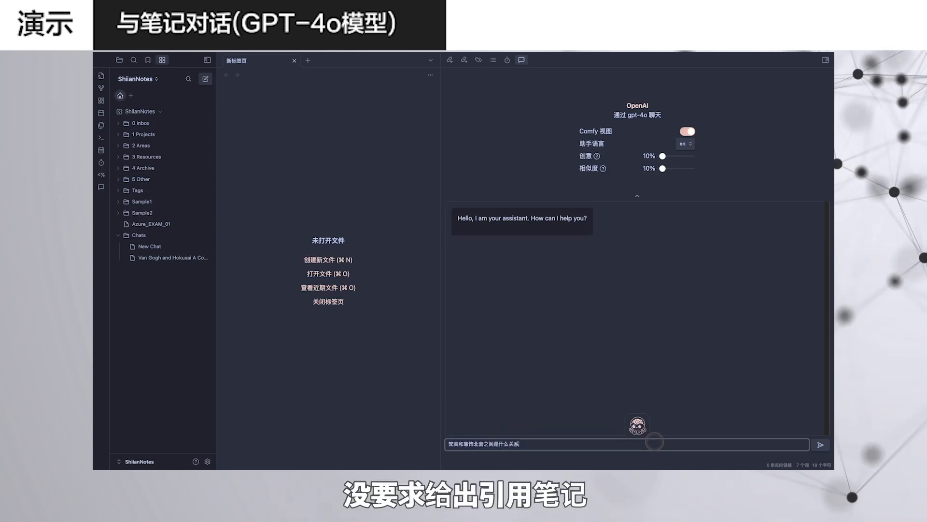
key("Return")
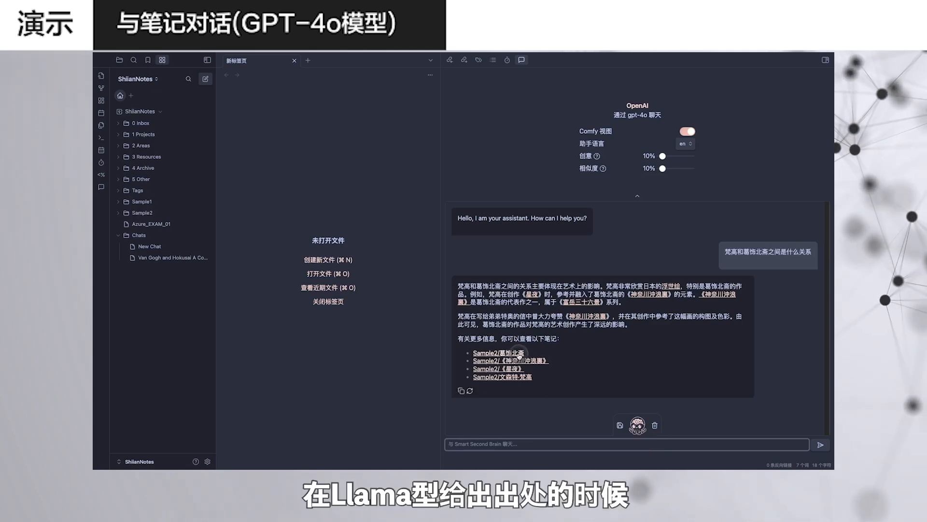
Open the cited note Sample2/葛饰北斋 from the answer, and return to the Smart Second Brain chat with its 打开聊天窗口 command.
left_click(519, 354)
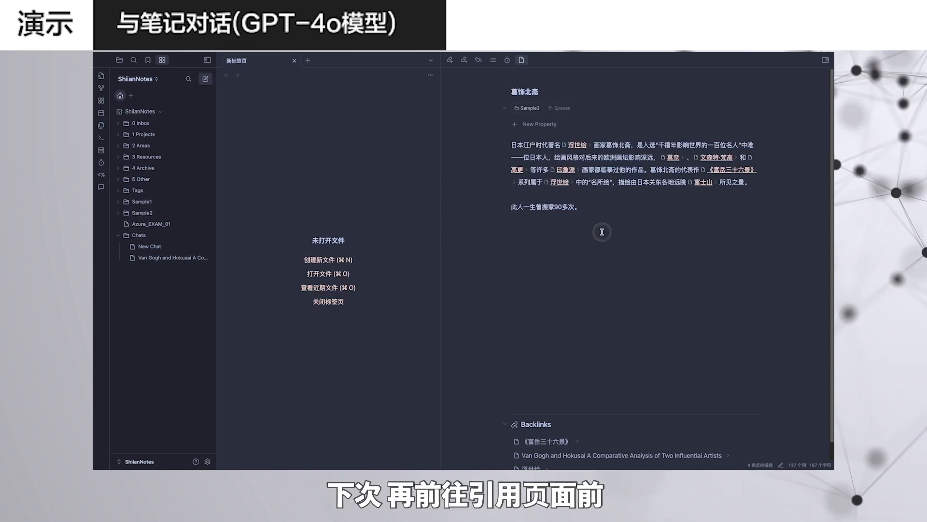
key("super+p")
type("st")
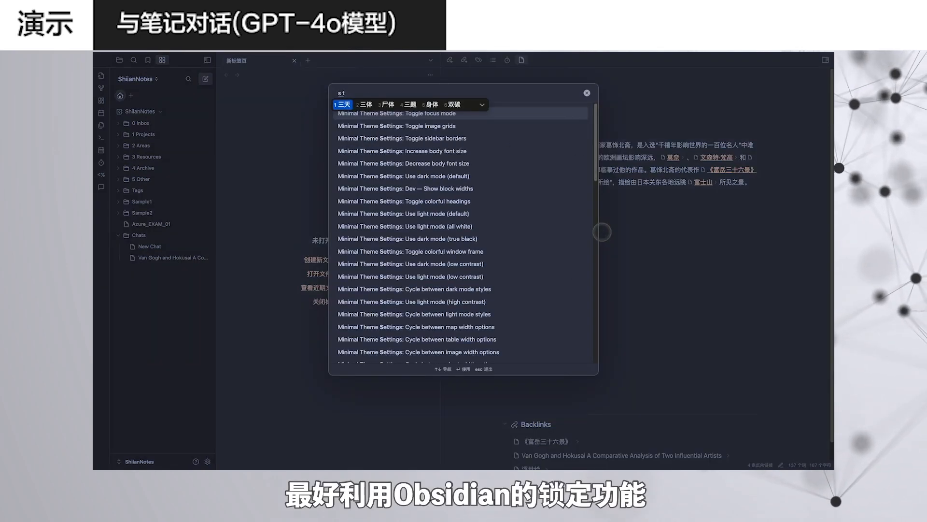
key("BackSpace")
type("ec")
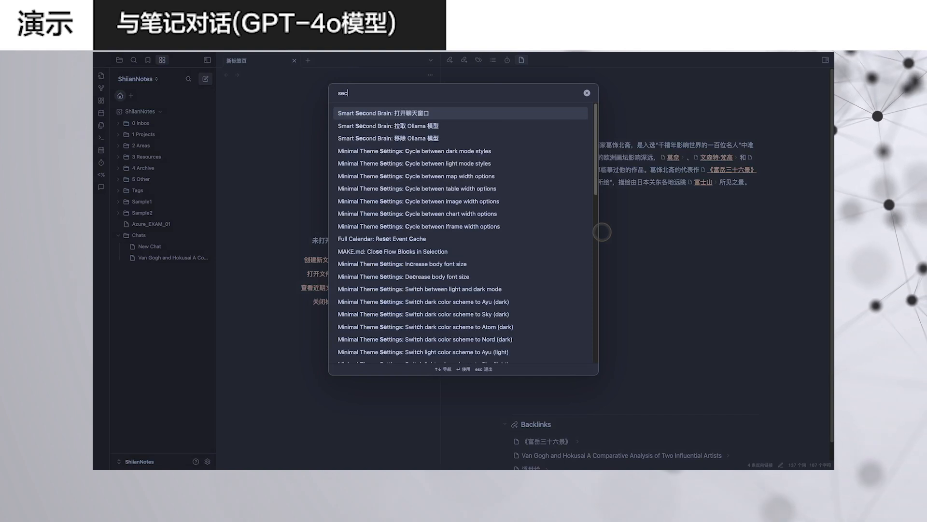
key("Return")
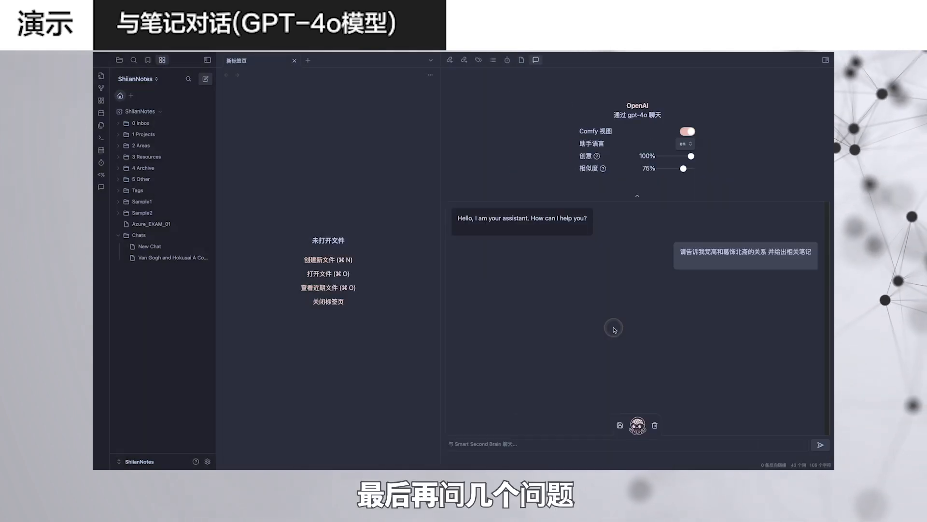
Set both the chat's 创意 and 相似度 values to 10%, and clear the current conversation.
left_click_drag(662, 163, 674, 171)
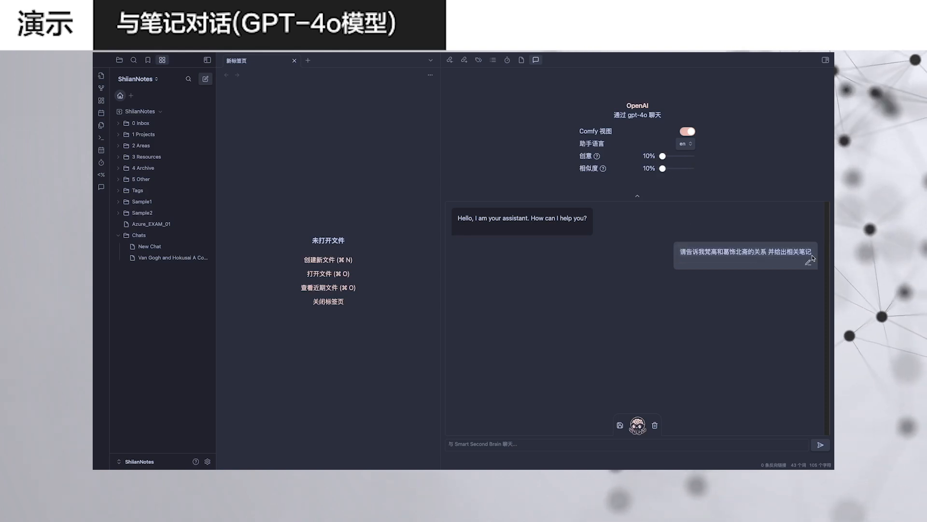
left_click(655, 425)
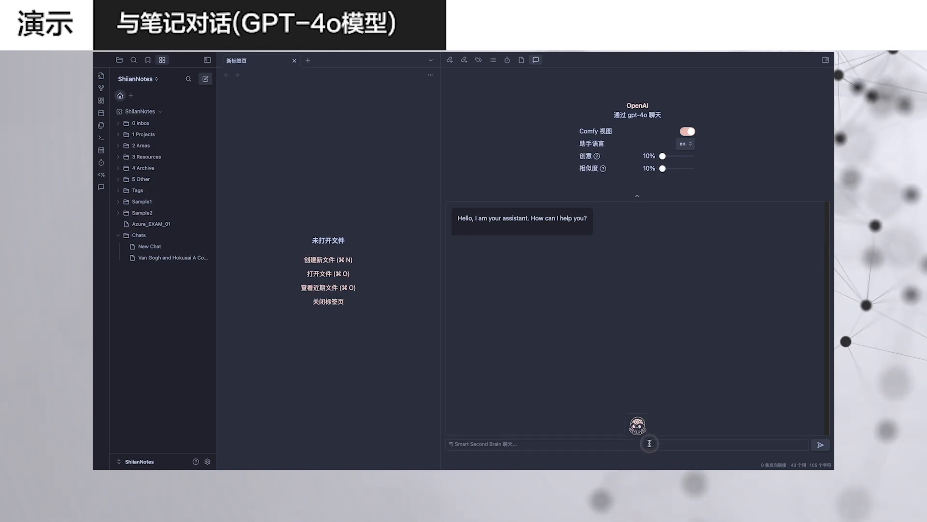
Ask gpt-4o "梵高和葛饰北斋之间是什么关系", and follow up with "梵高和葛饰北斋之间是什么关系 并给出引用的相关笔记".
left_click(650, 444)
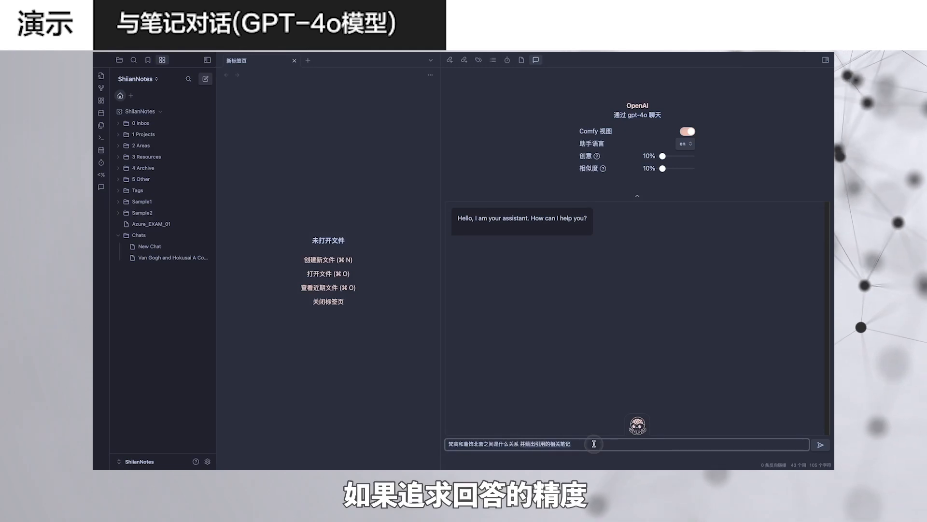
key("Return")
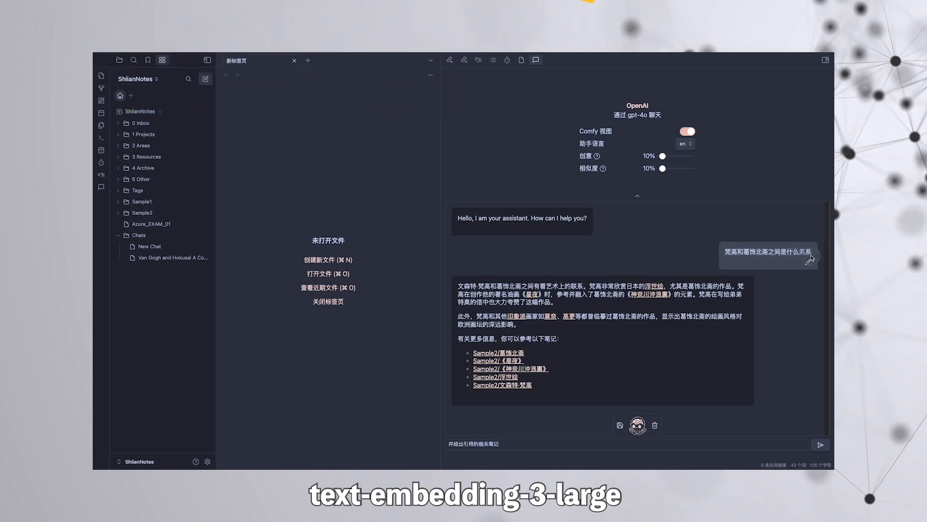
left_click(460, 442)
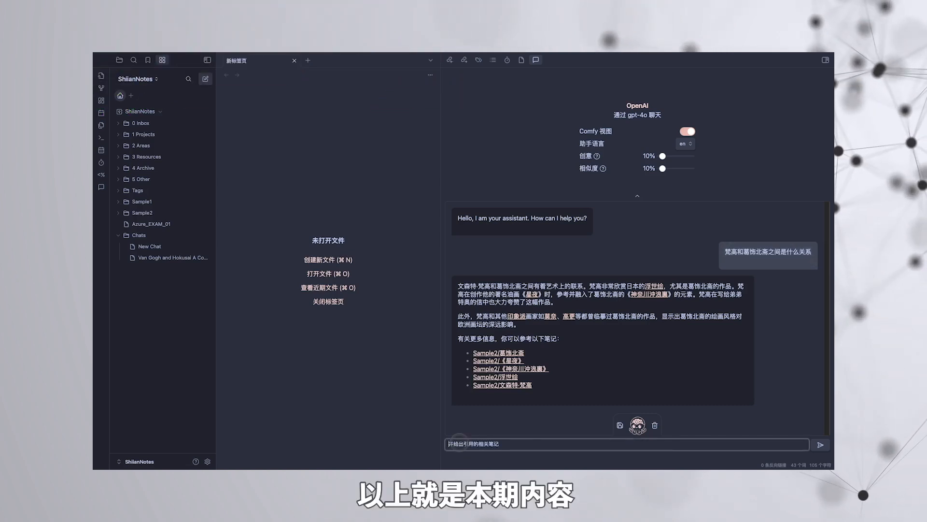
key("Return")
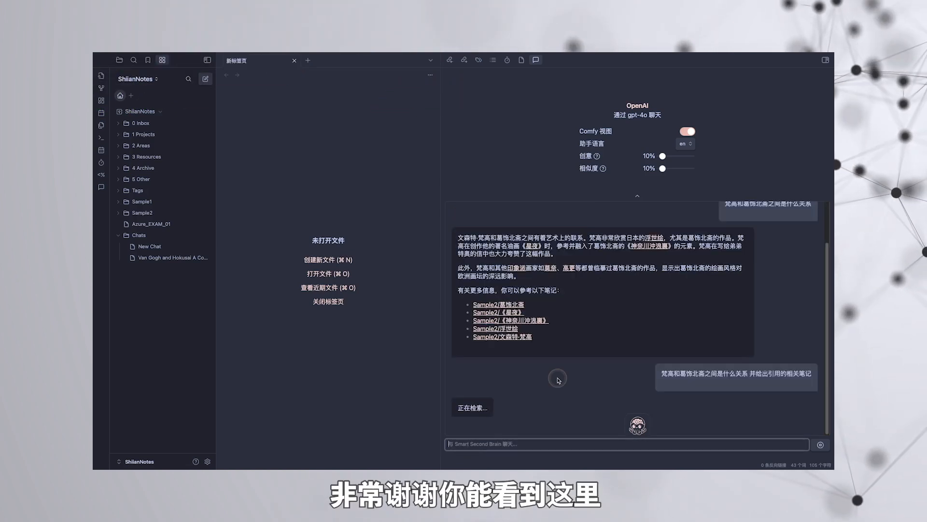